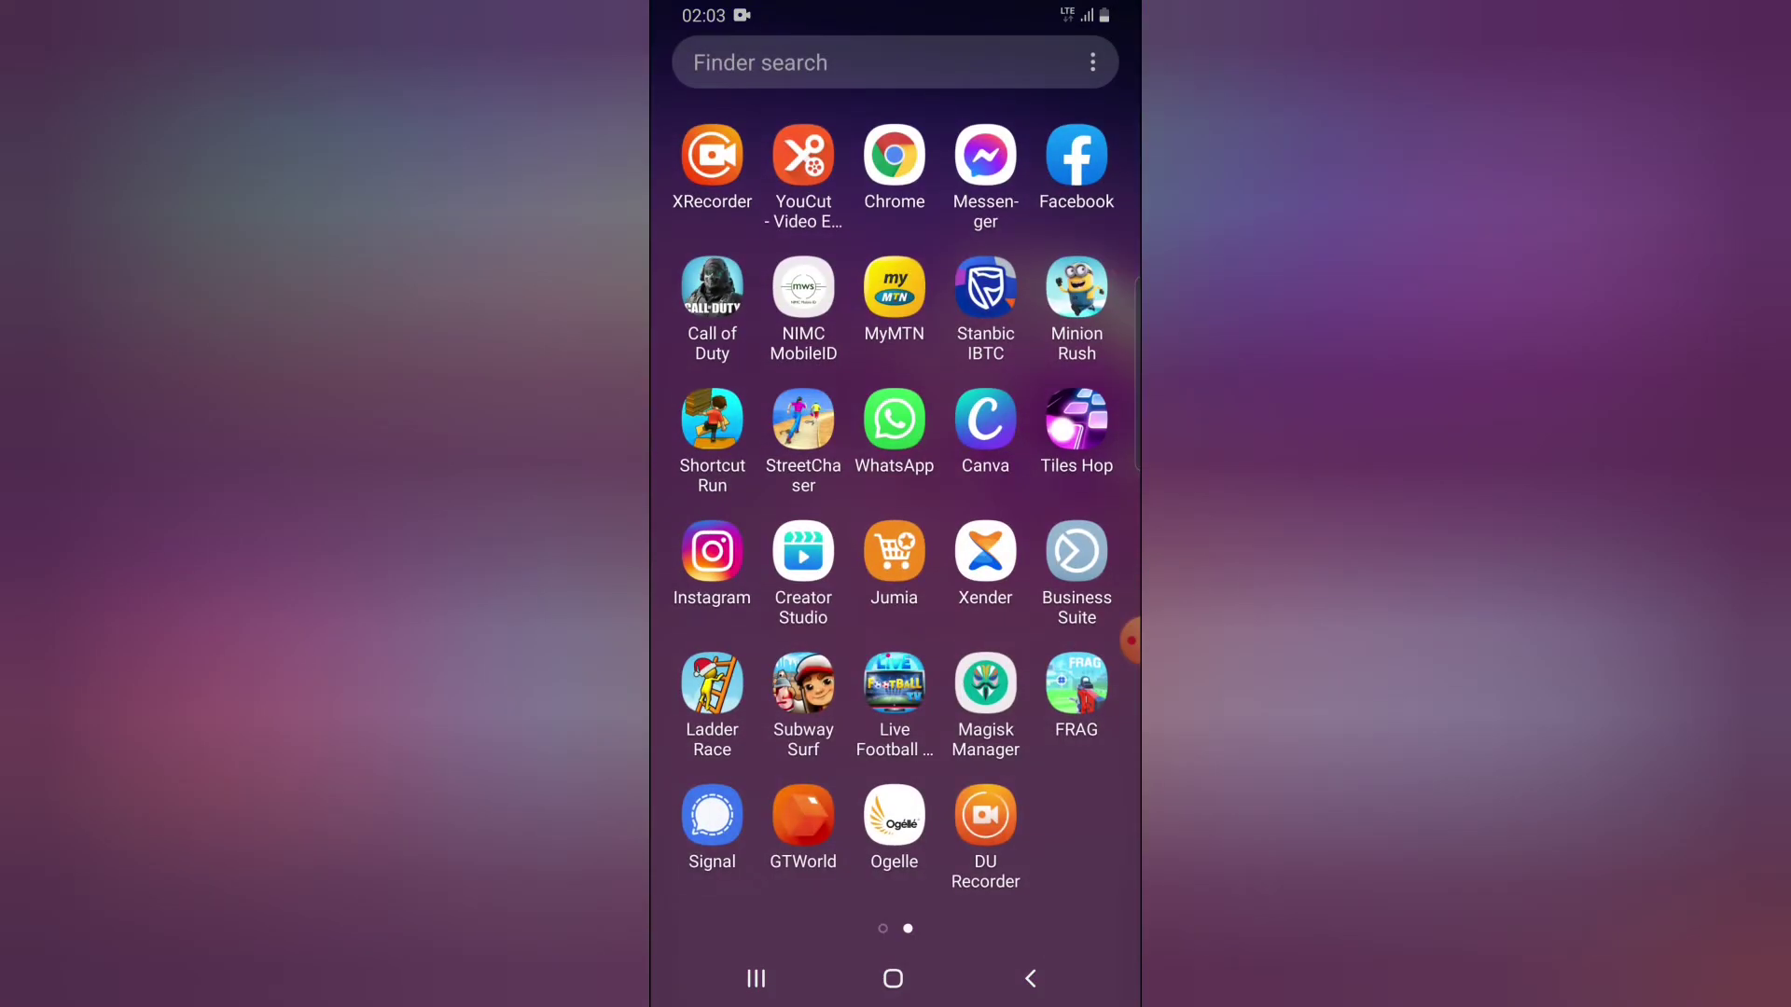
Step: Launch Signal and go through the avatar and Settings to the Profile page
{"action": "left_click", "coordinate": [712, 816]}
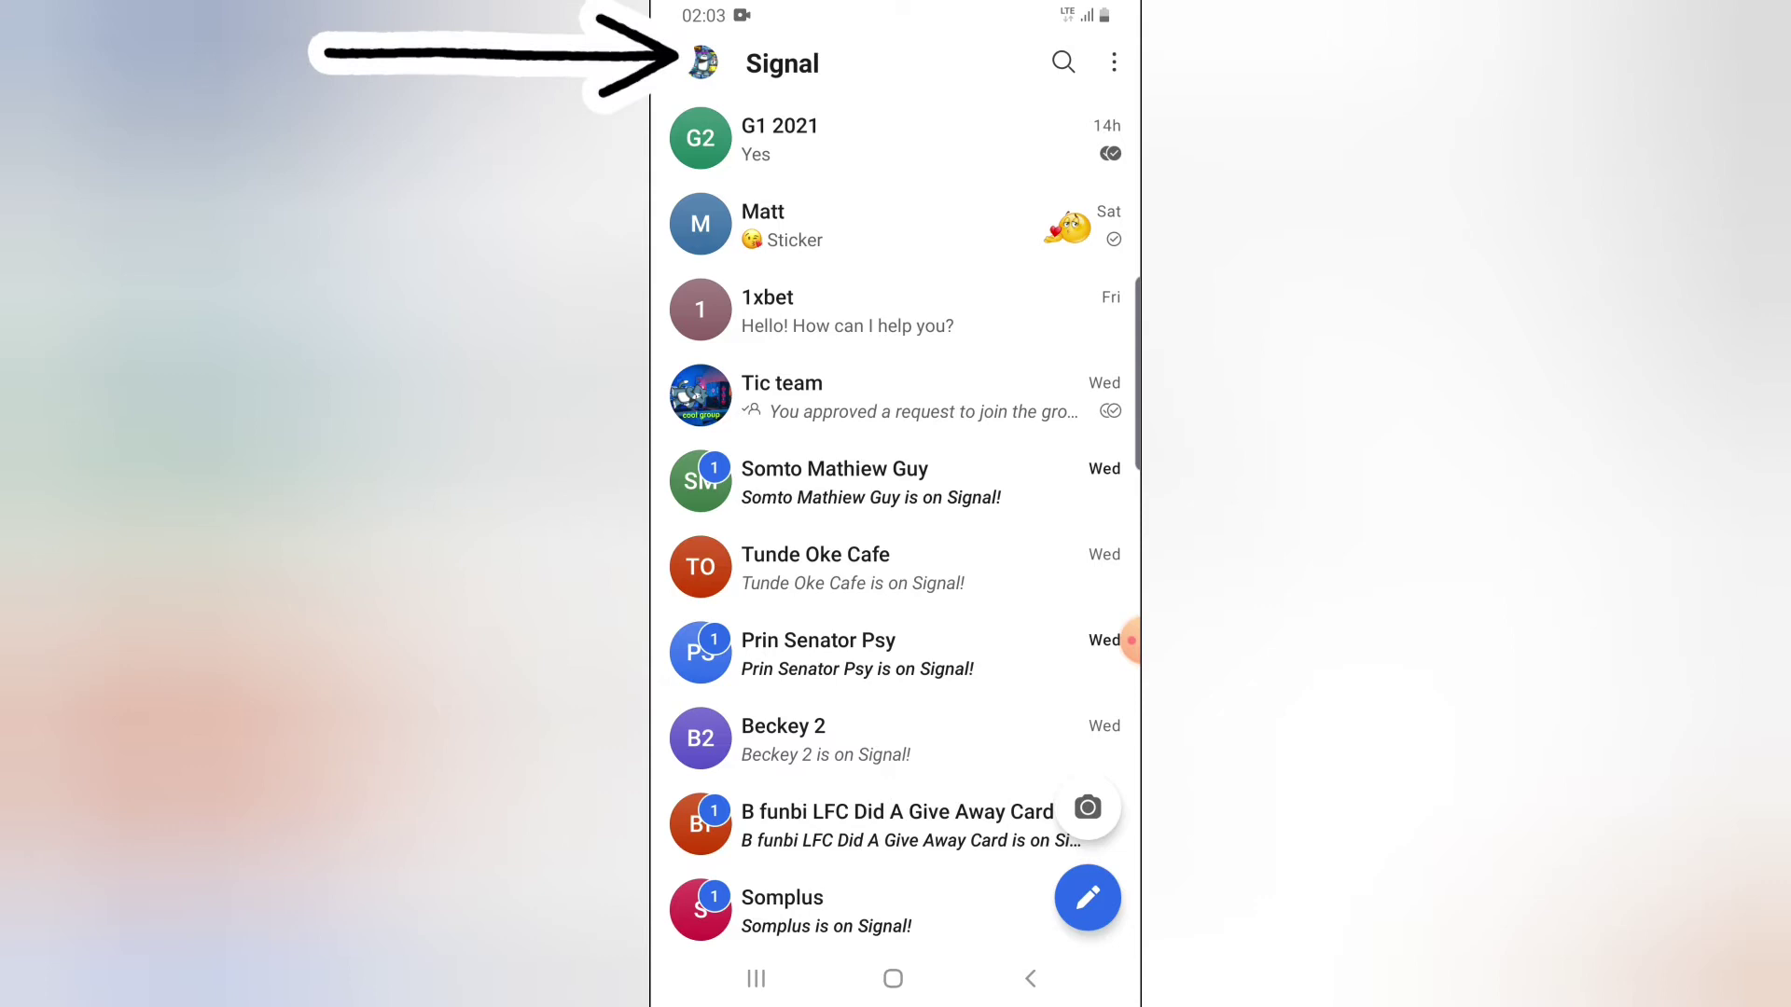
{"action": "left_click", "coordinate": [701, 62]}
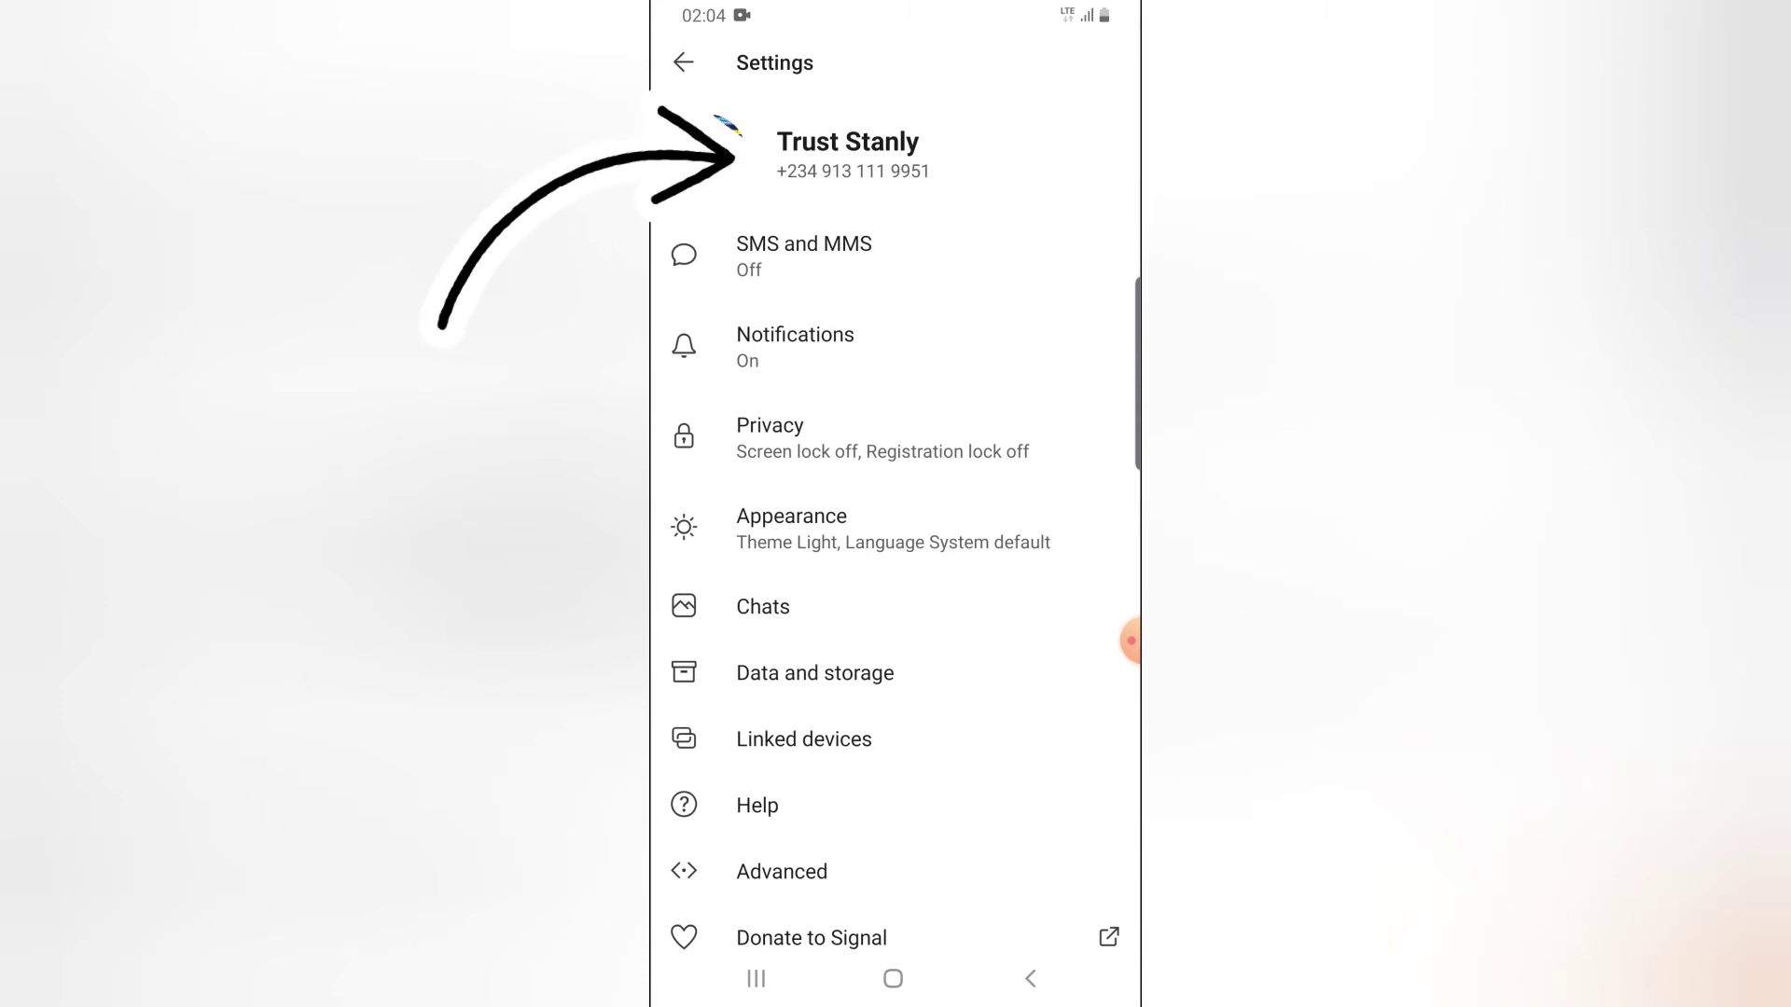
{"action": "left_click", "coordinate": [847, 154]}
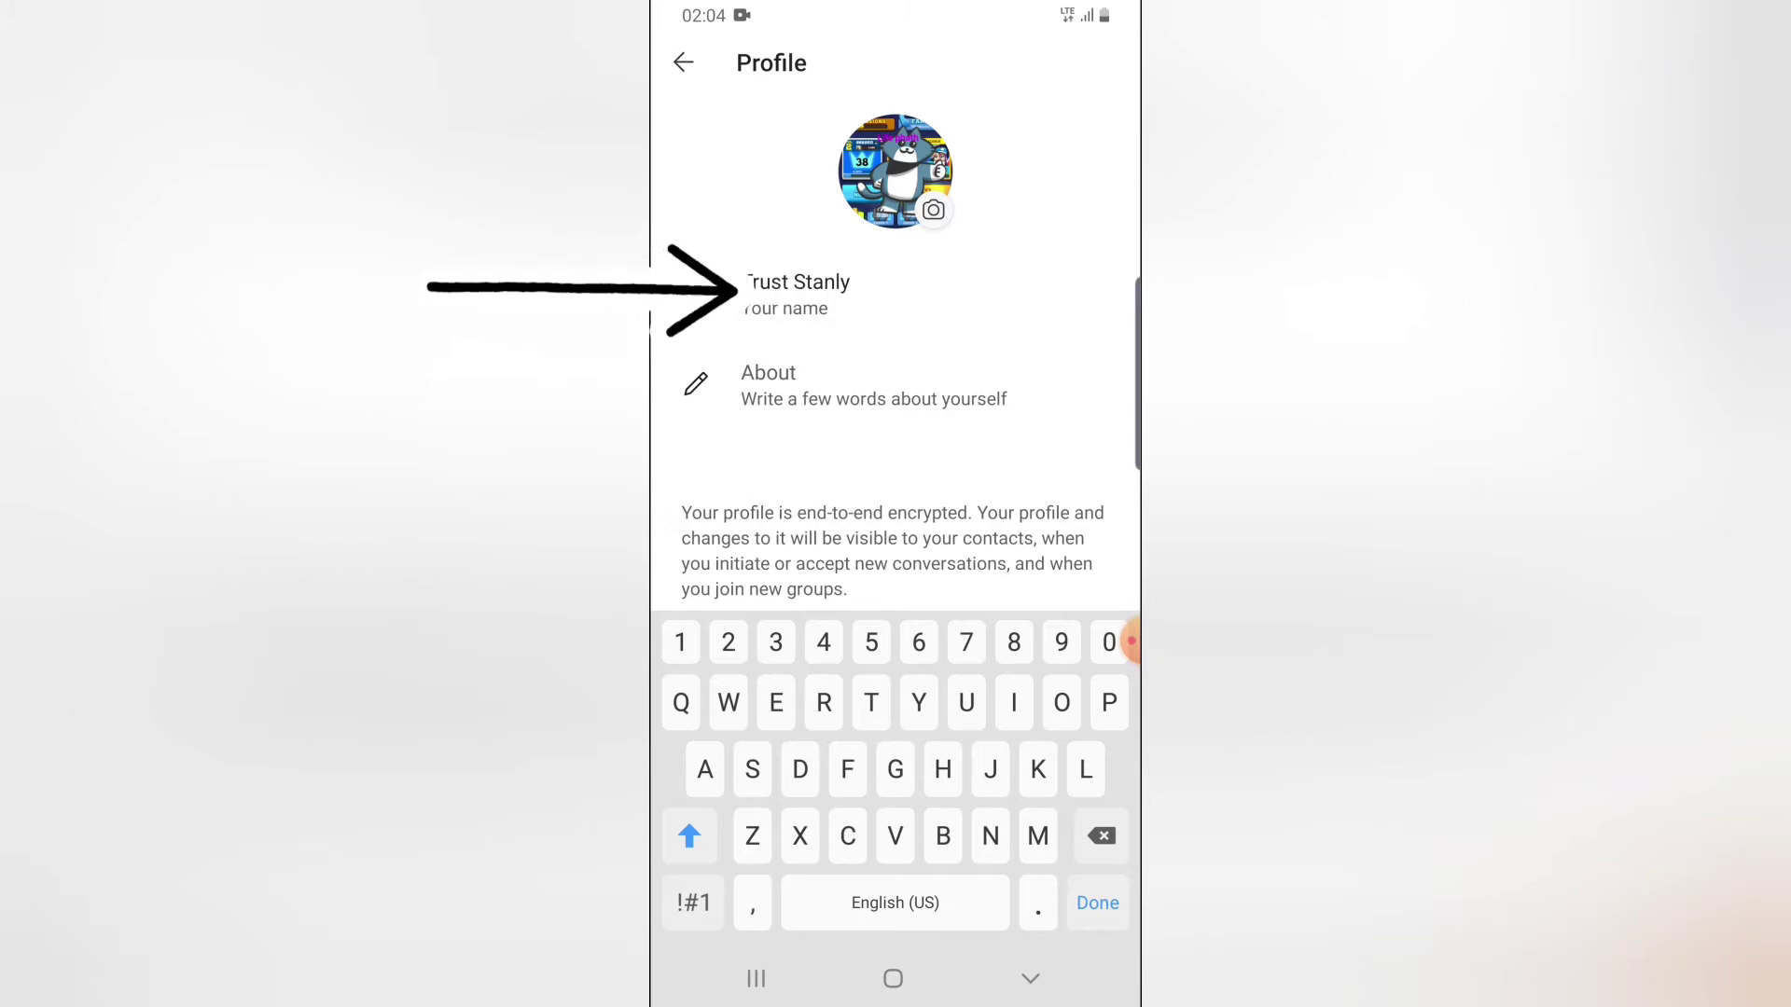
Step: Type 'Life' and 'Phath' into the name fields, fixing the capital P, then exit unsaved
{"action": "left_click", "coordinate": [816, 289]}
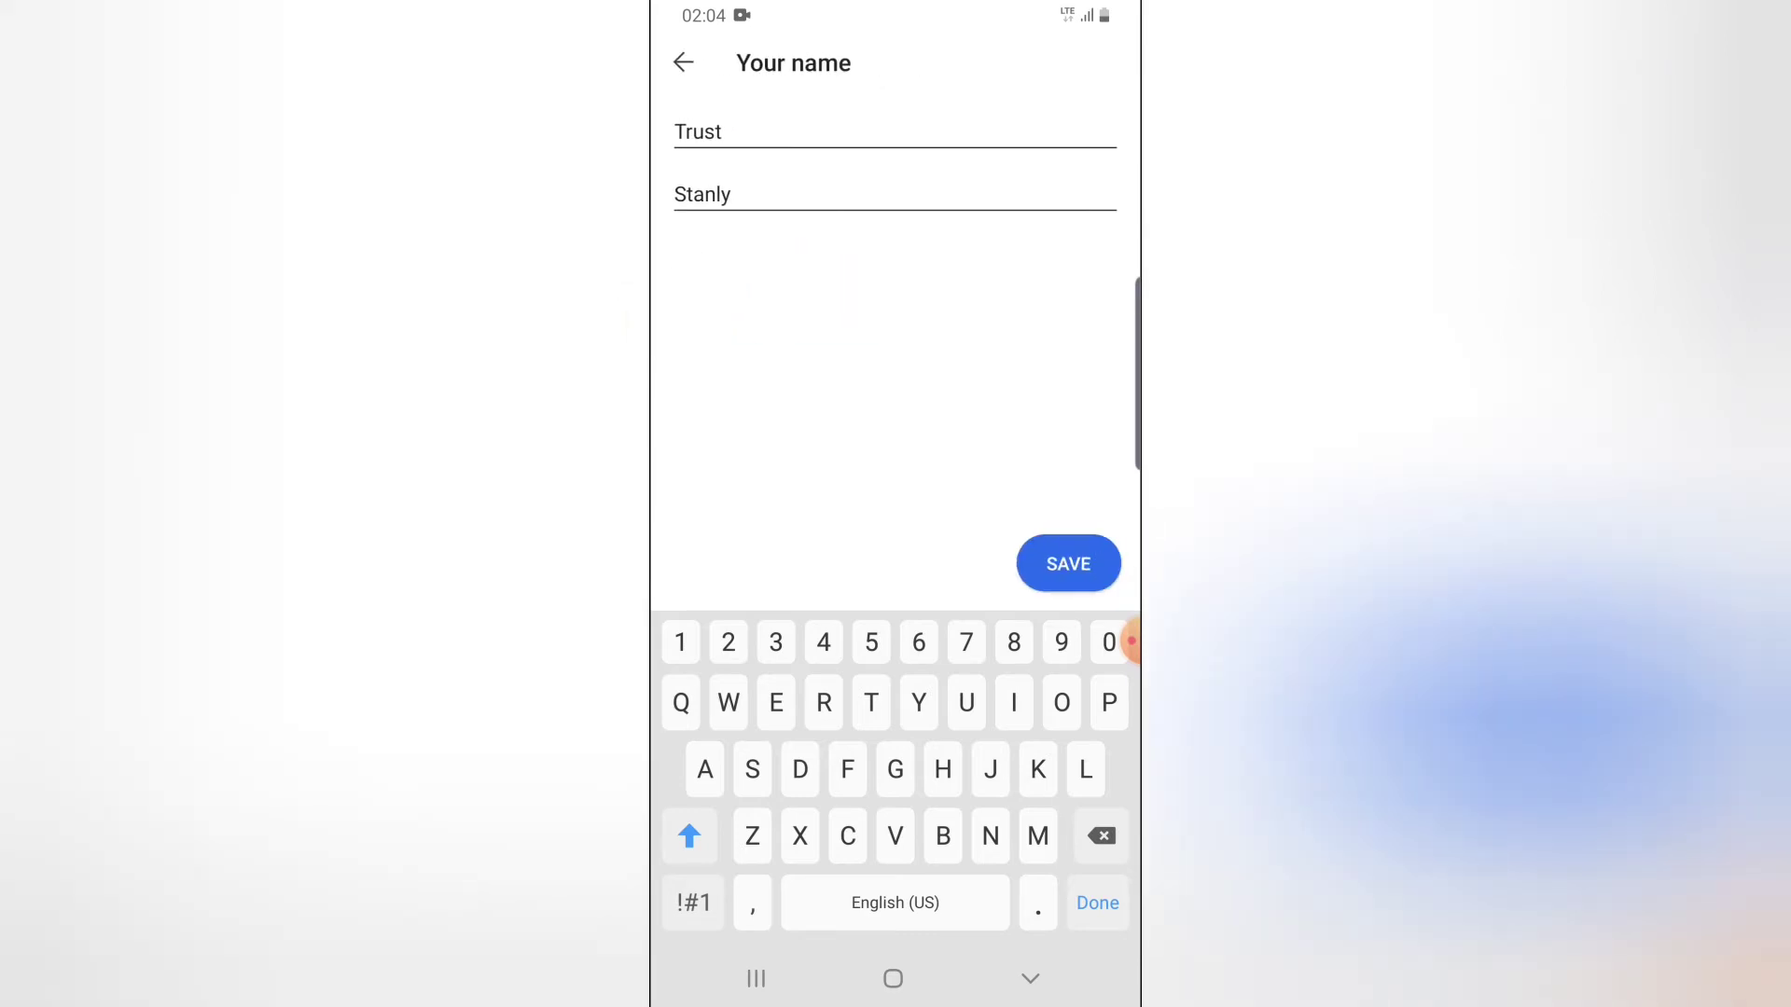
{"action": "left_click", "coordinate": [723, 132]}
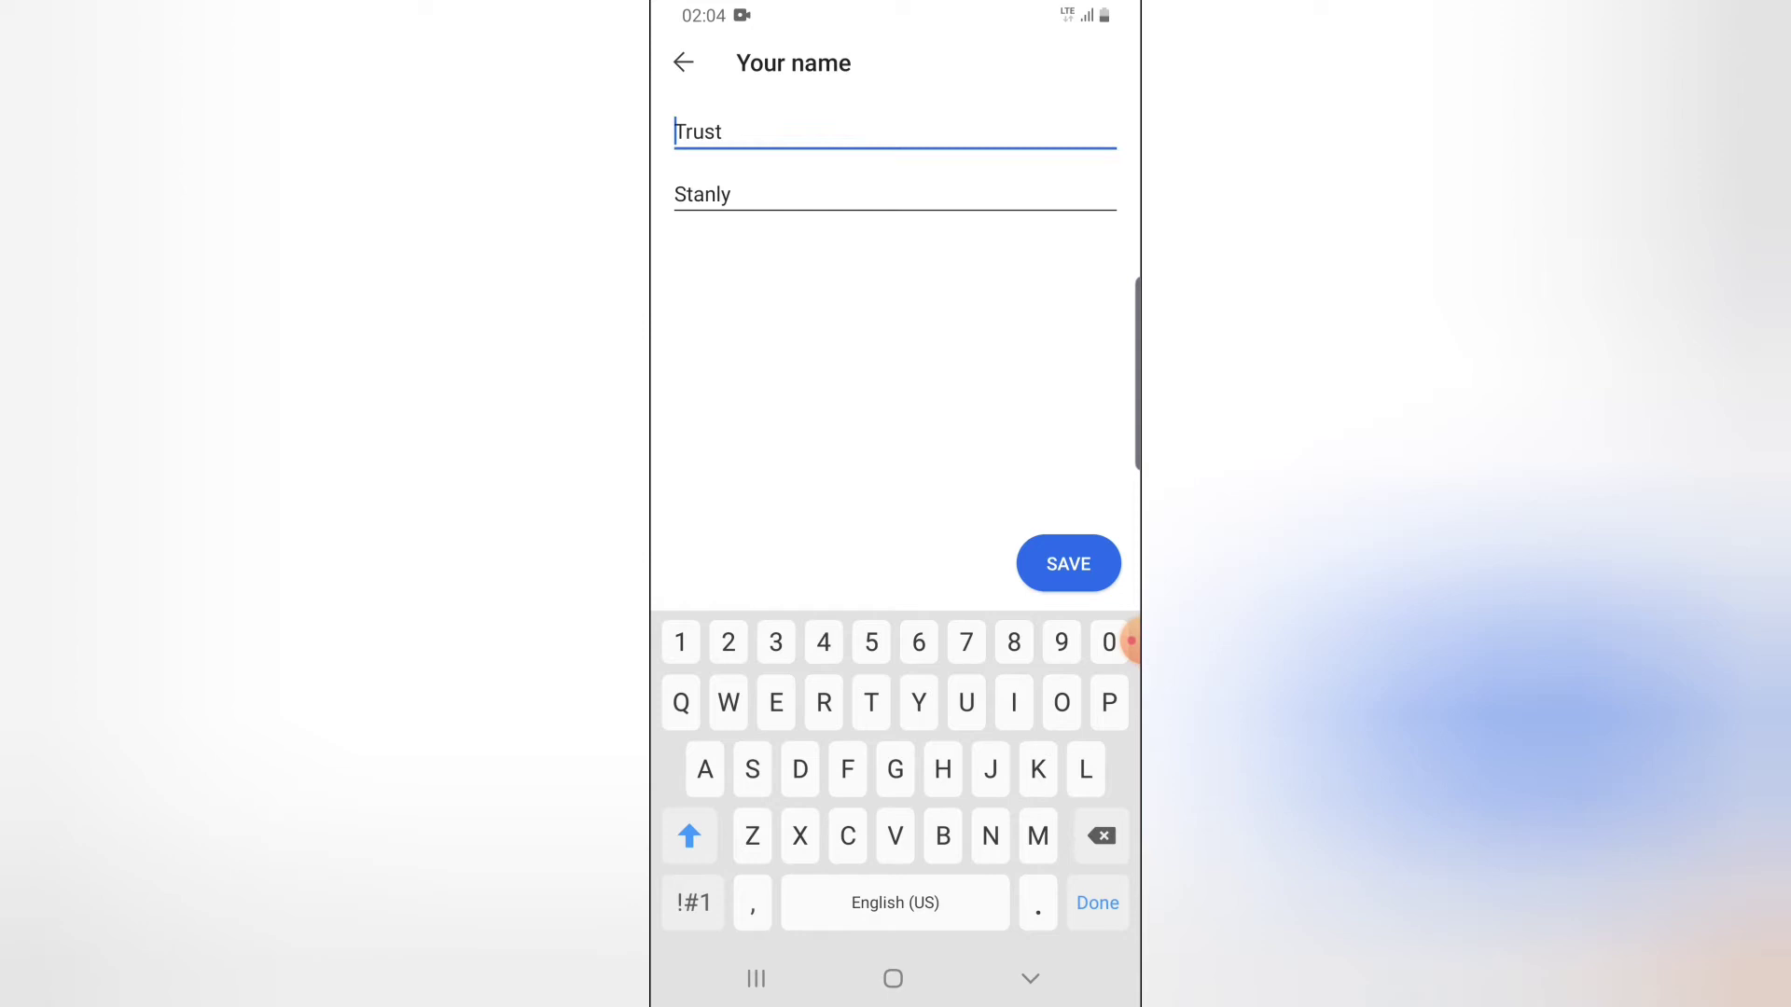
{"action": "key", "text": "BackSpace"}
{"action": "key", "text": "BackSpace"}
{"action": "key", "text": "BackSpace"}
{"action": "key", "text": "BackSpace"}
{"action": "key", "text": "BackSpace"}
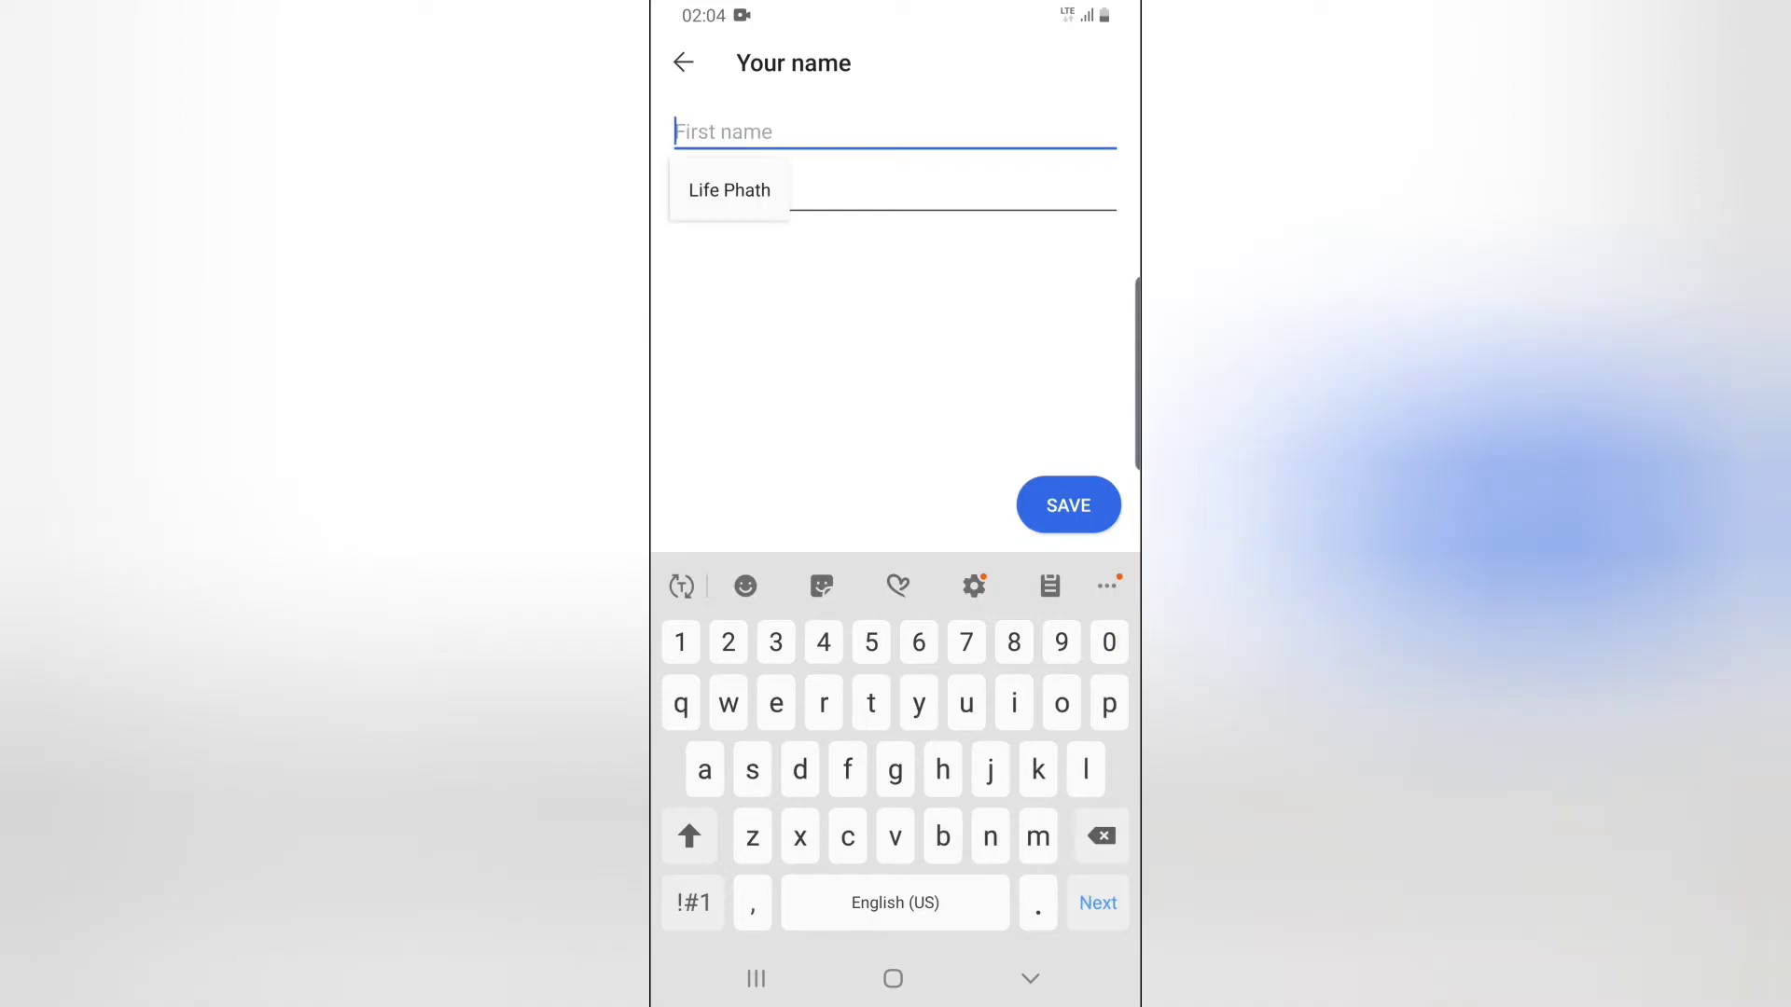
{"action": "type", "text": "Life"}
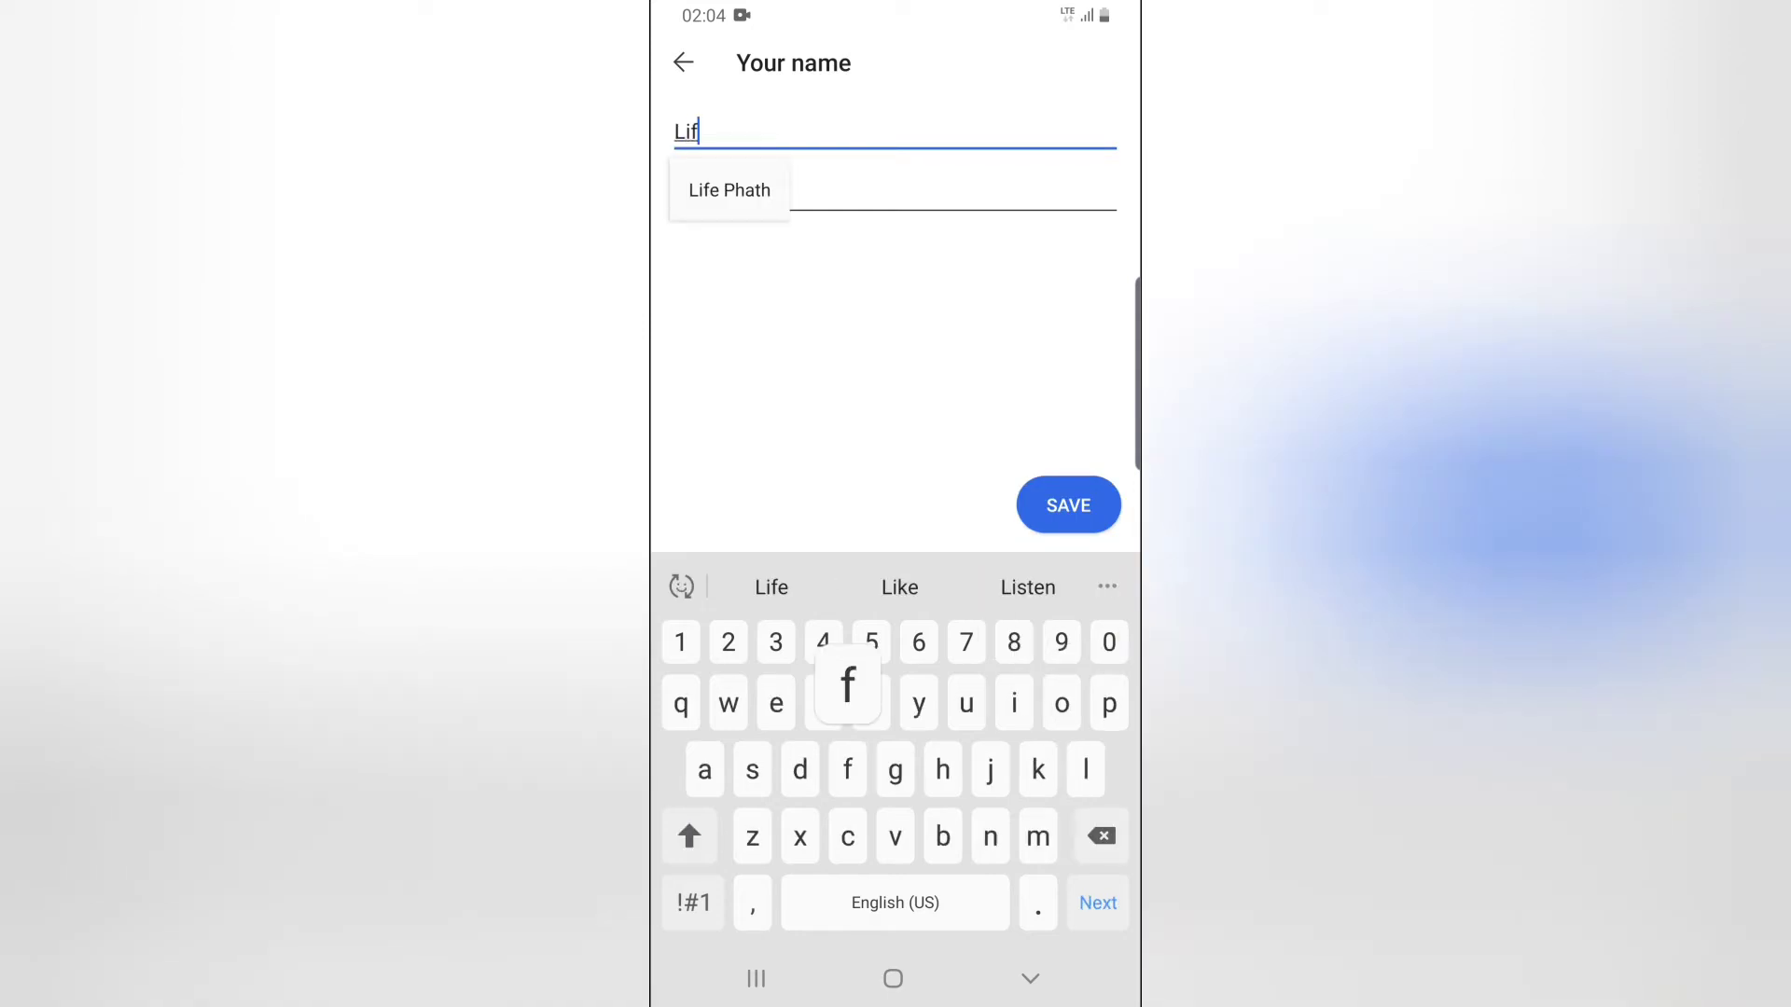
{"action": "left_click", "coordinate": [731, 196]}
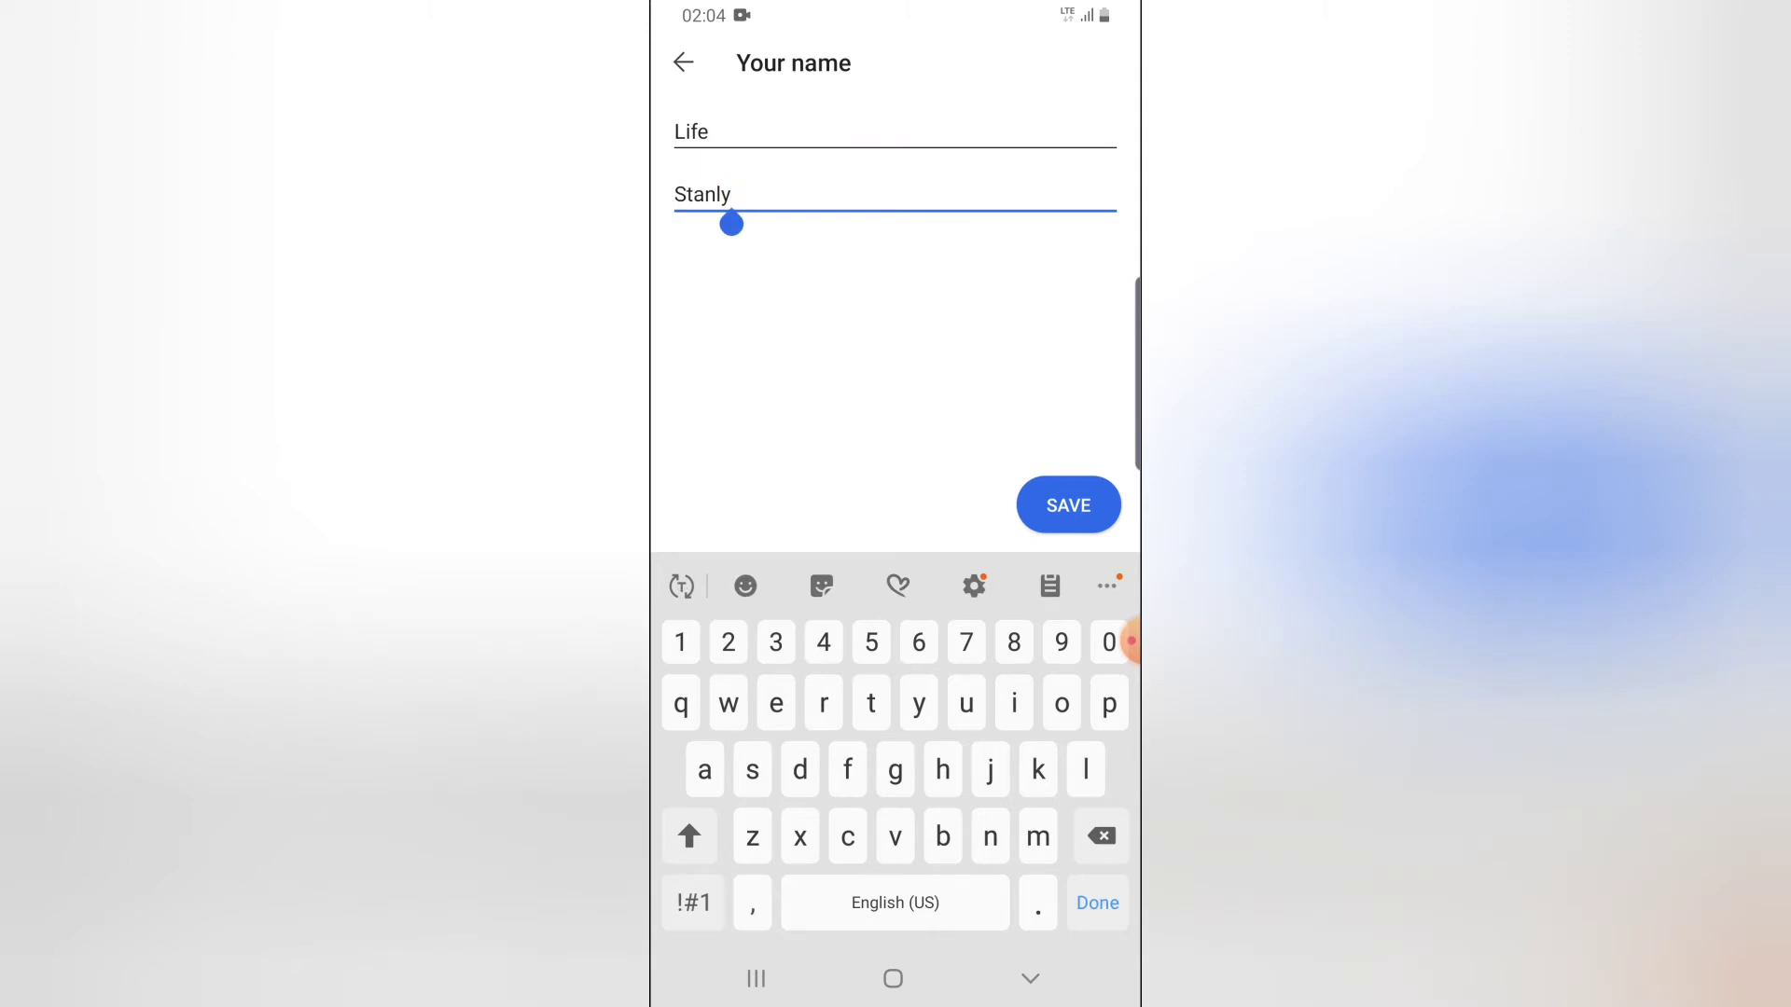
{"action": "key", "text": "BackSpace"}
{"action": "key", "text": "BackSpace"}
{"action": "key", "text": "BackSpace"}
{"action": "type", "text": "p"}
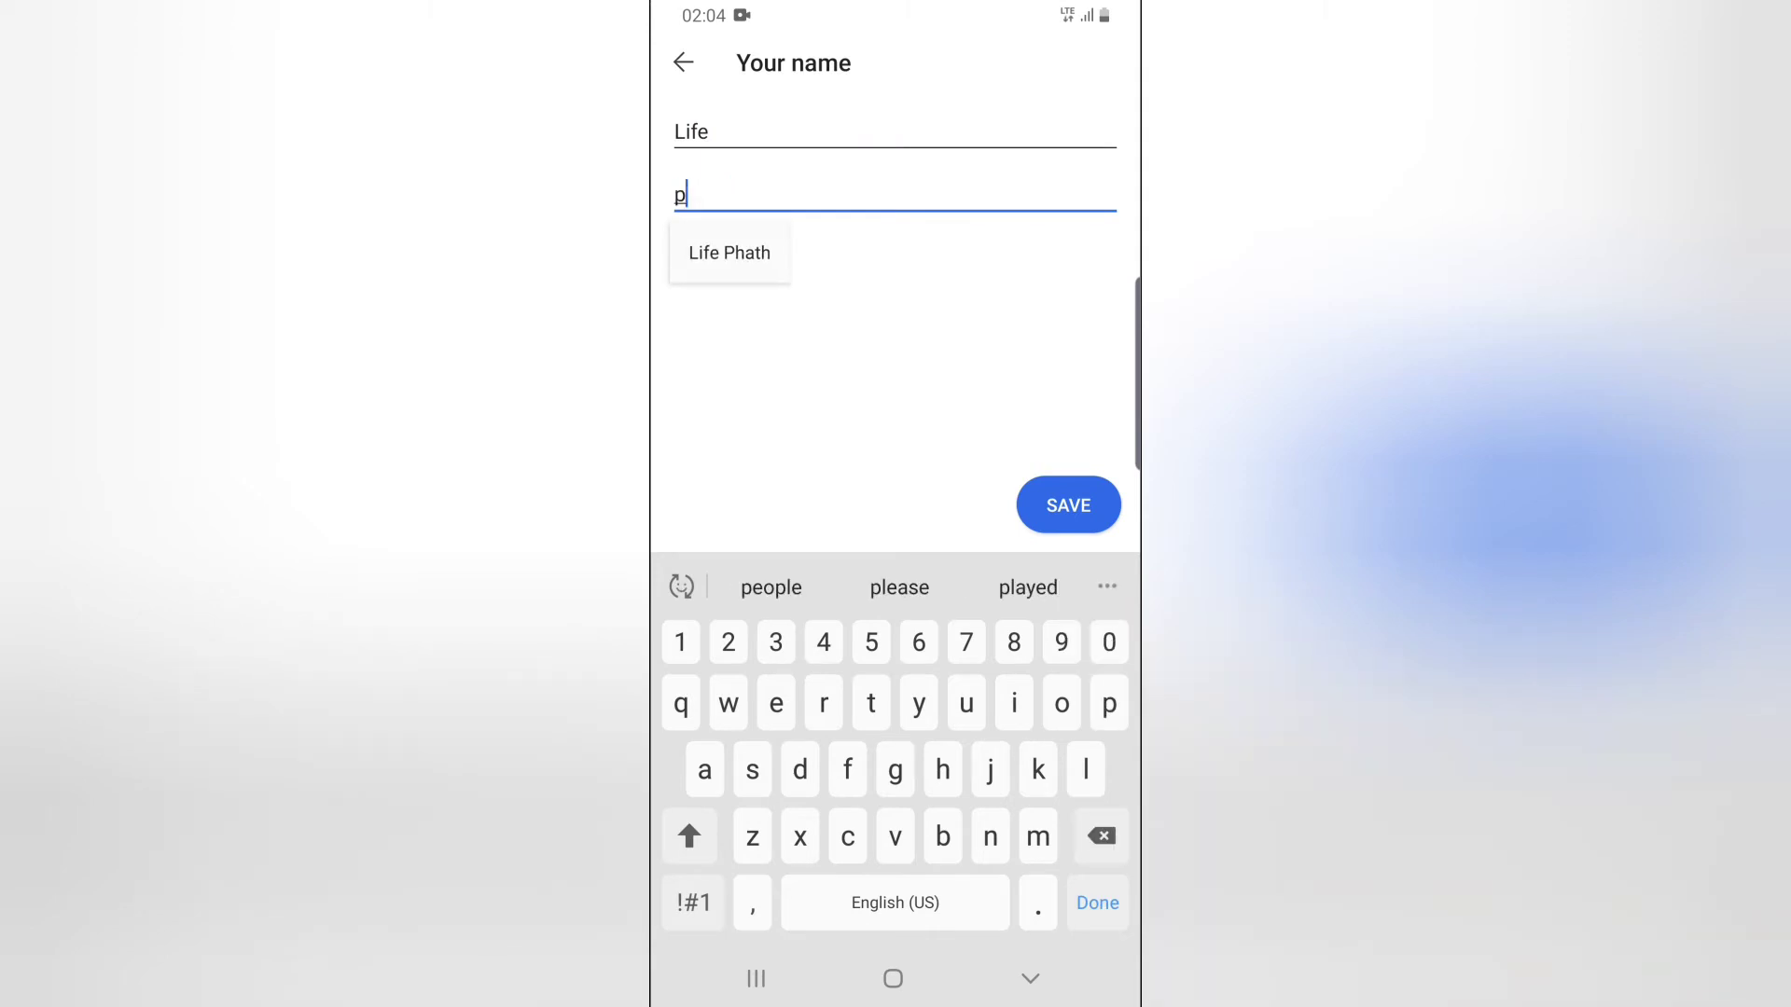
{"action": "type", "text": "hath"}
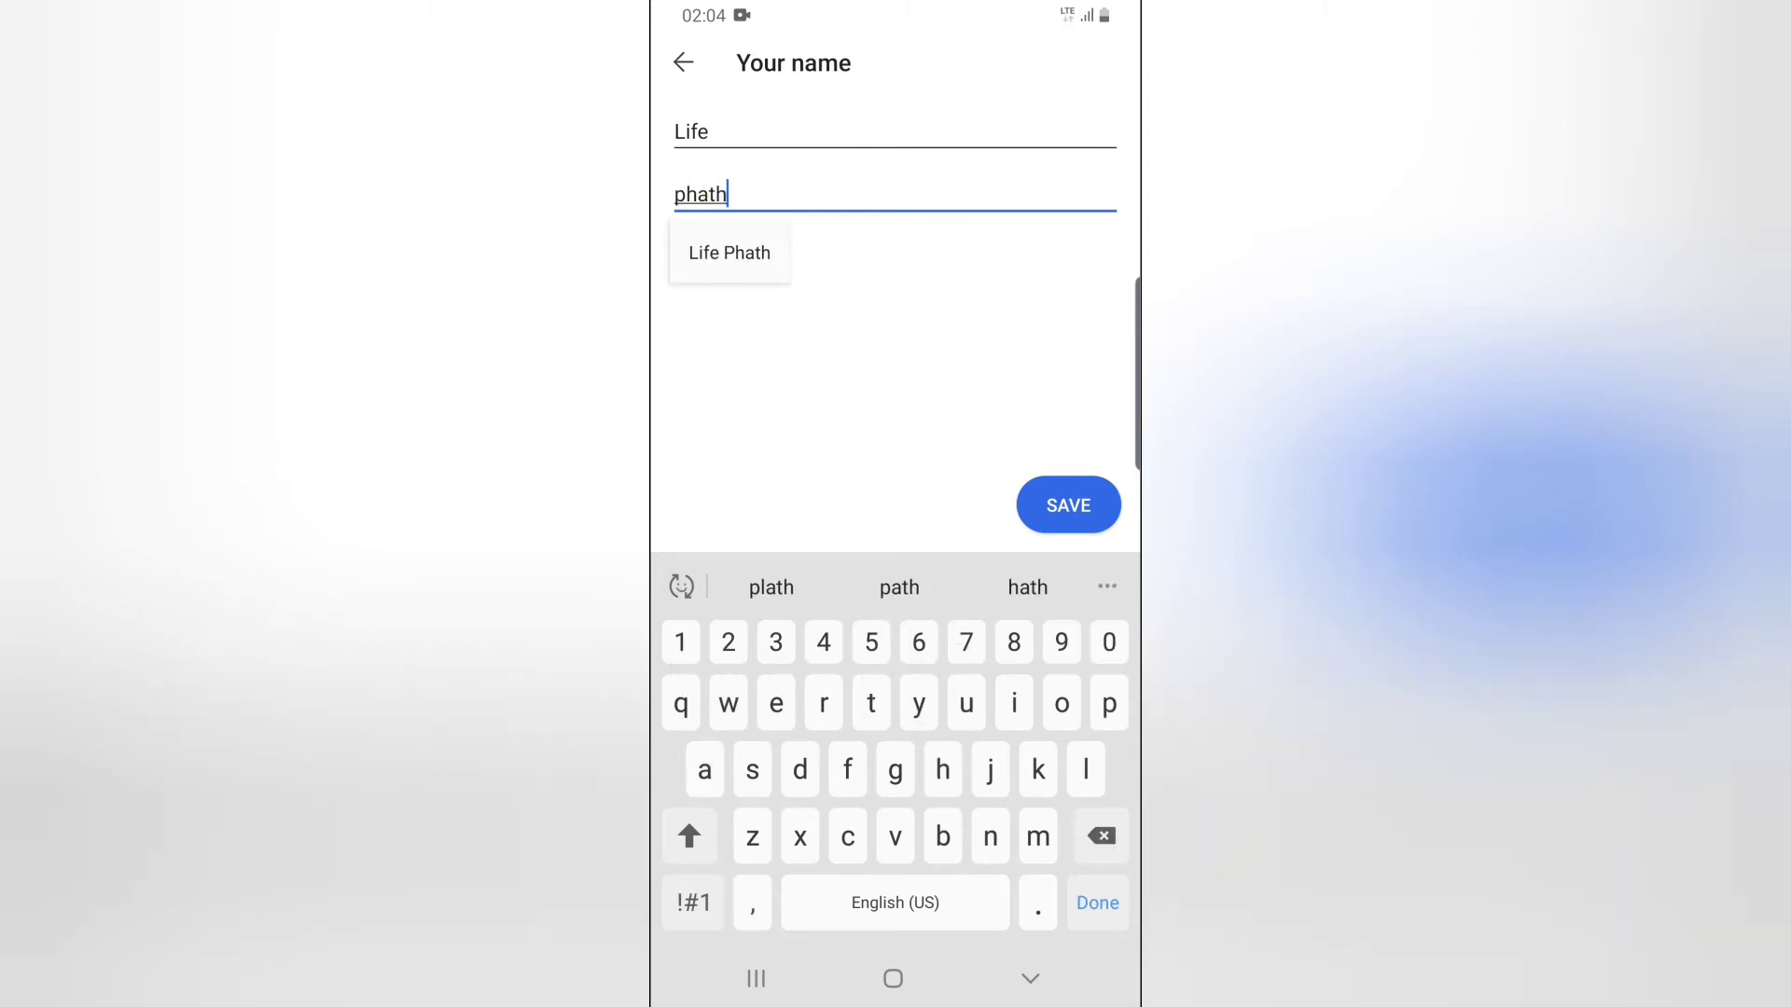
{"action": "left_click", "coordinate": [688, 194]}
{"action": "key", "text": "BackSpace"}
{"action": "type", "text": "P"}
{"action": "left_click", "coordinate": [684, 62]}
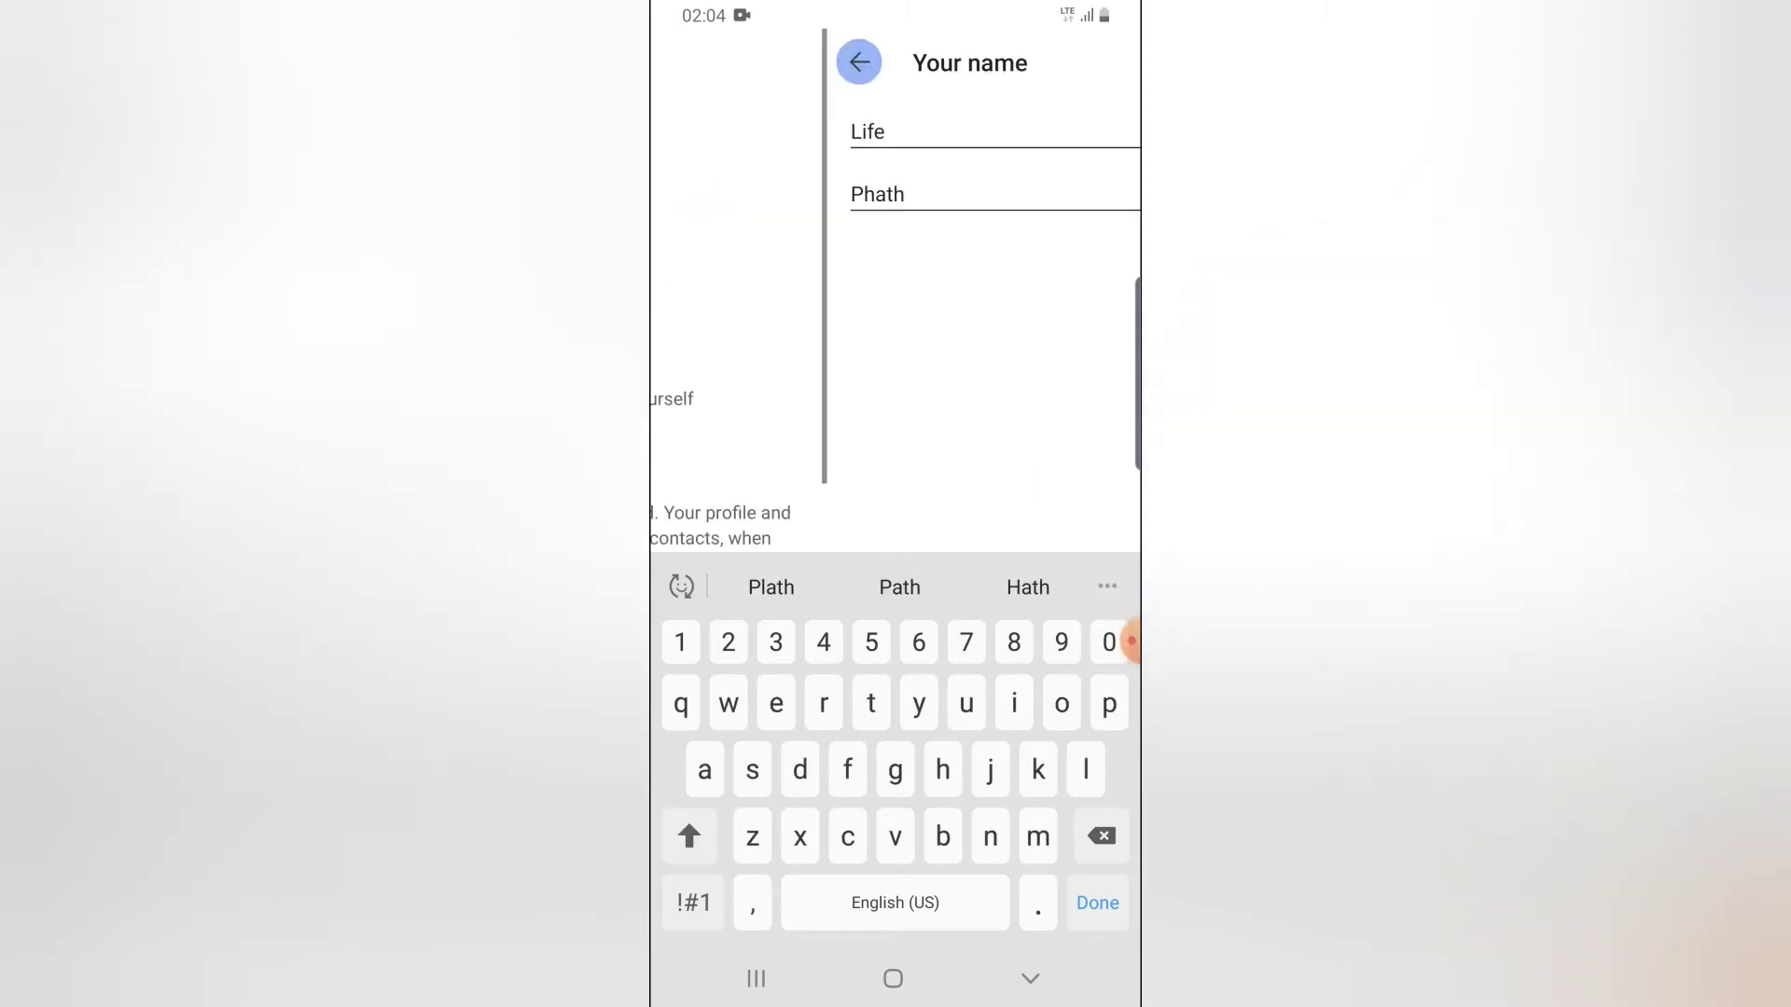
Step: Reopen the name editor, fill in 'Life Phath' from the suggestion, and save
{"action": "left_click", "coordinate": [795, 294]}
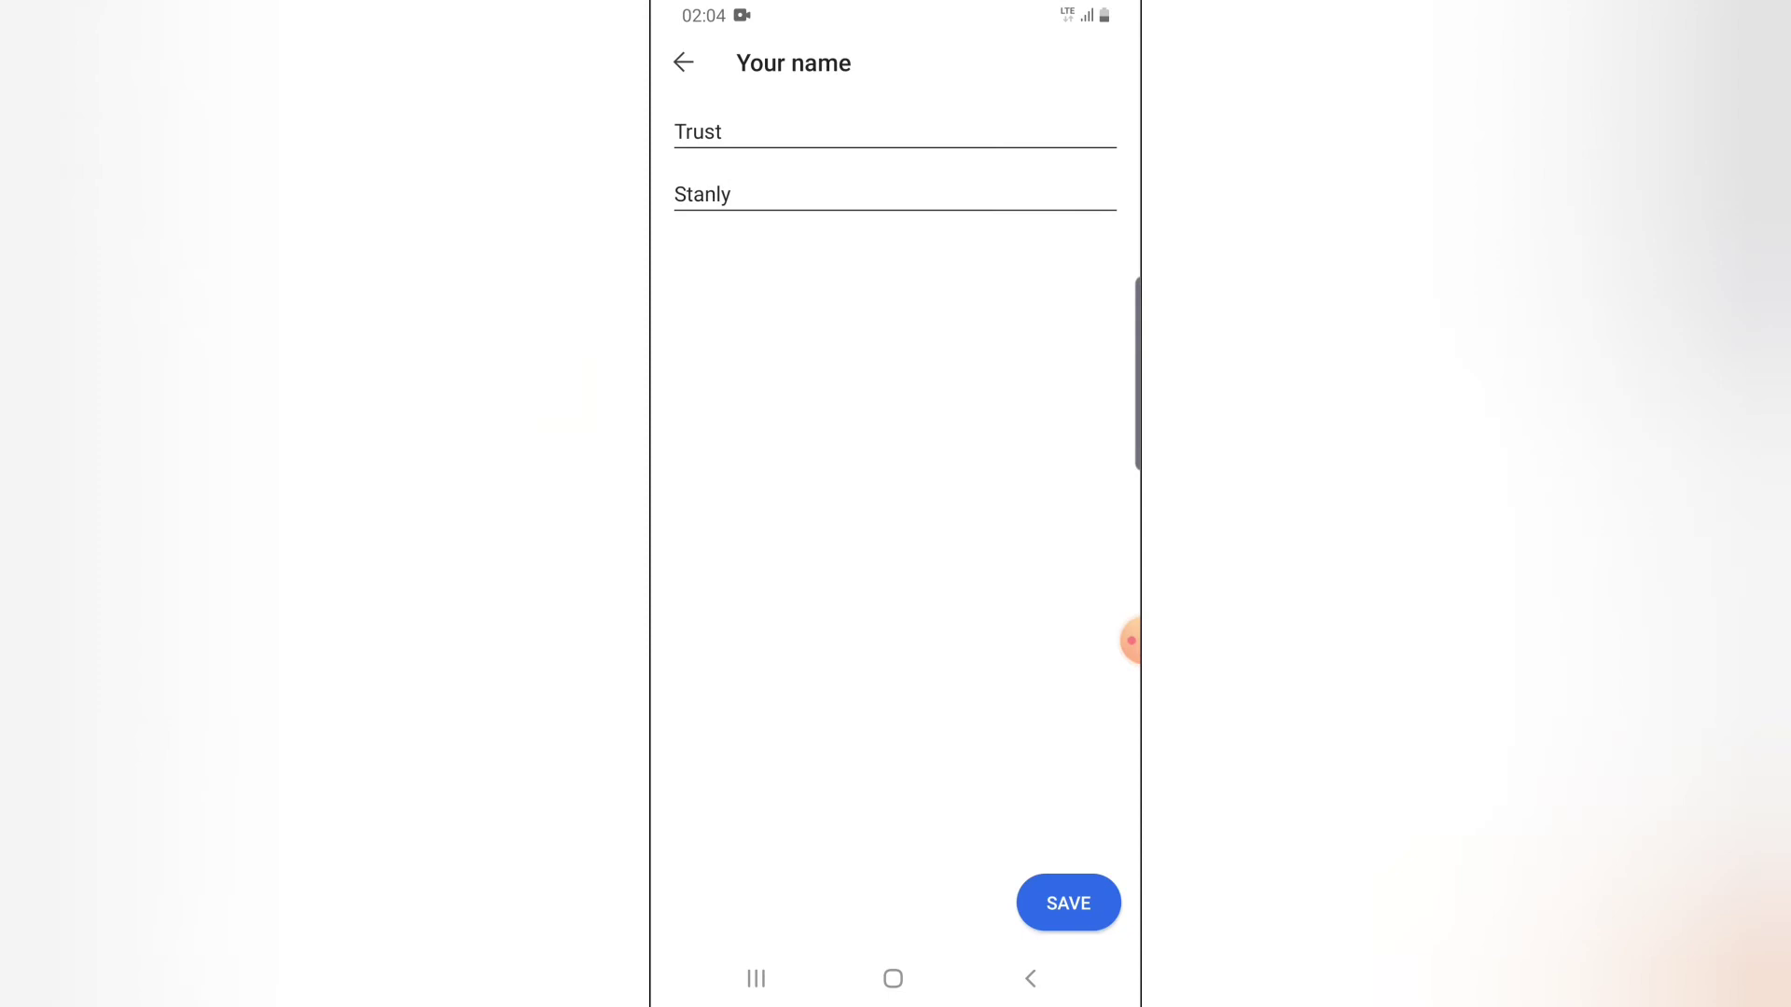
{"action": "key", "text": "BackSpace"}
{"action": "key", "text": "BackSpace"}
{"action": "key", "text": "BackSpace"}
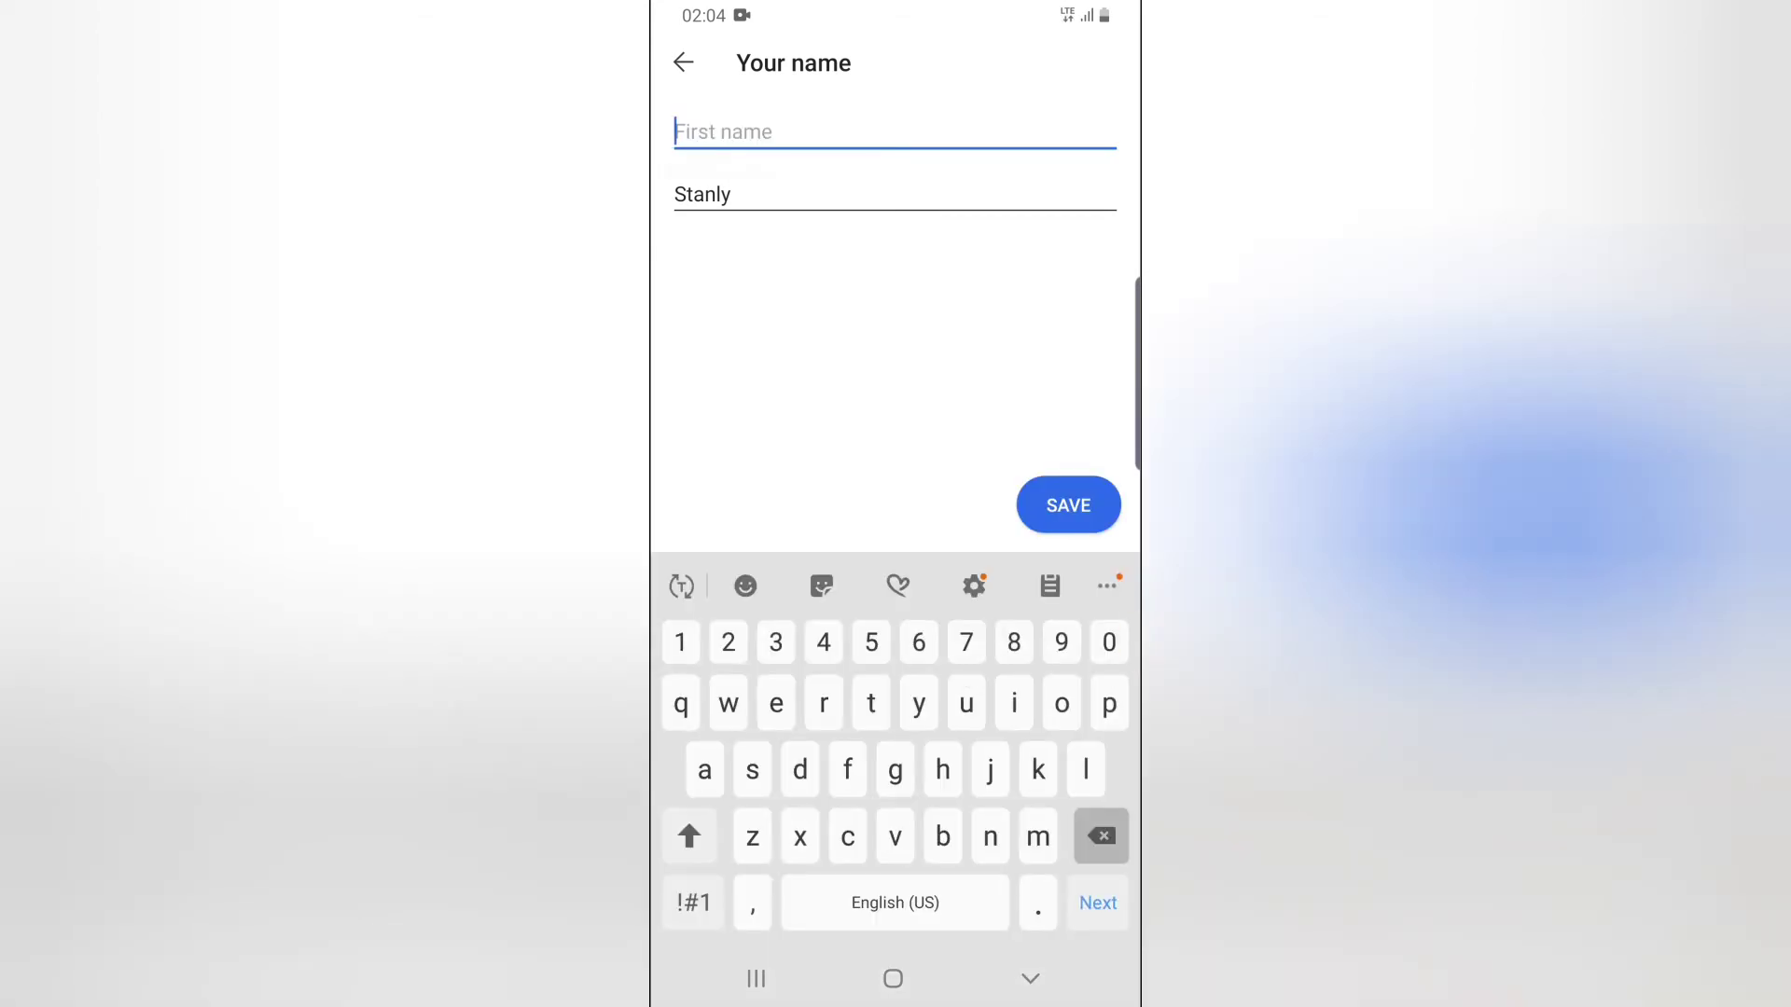
{"action": "left_click", "coordinate": [730, 189]}
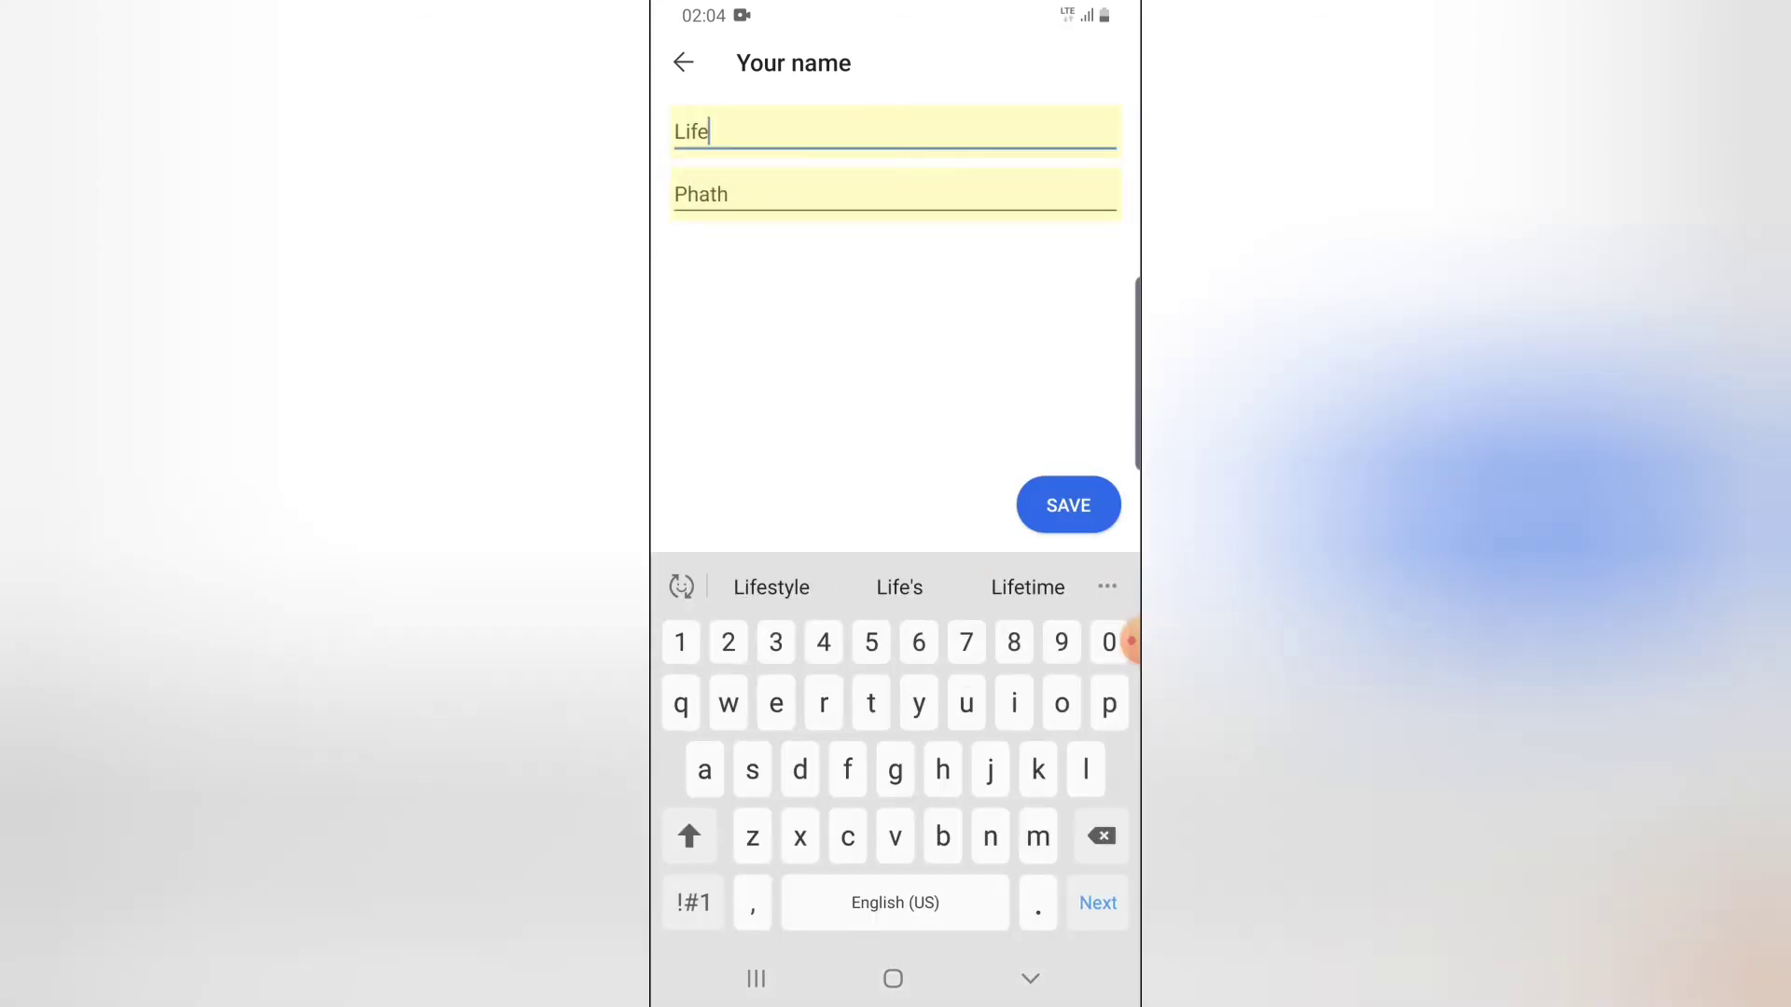
{"action": "left_click", "coordinate": [727, 194]}
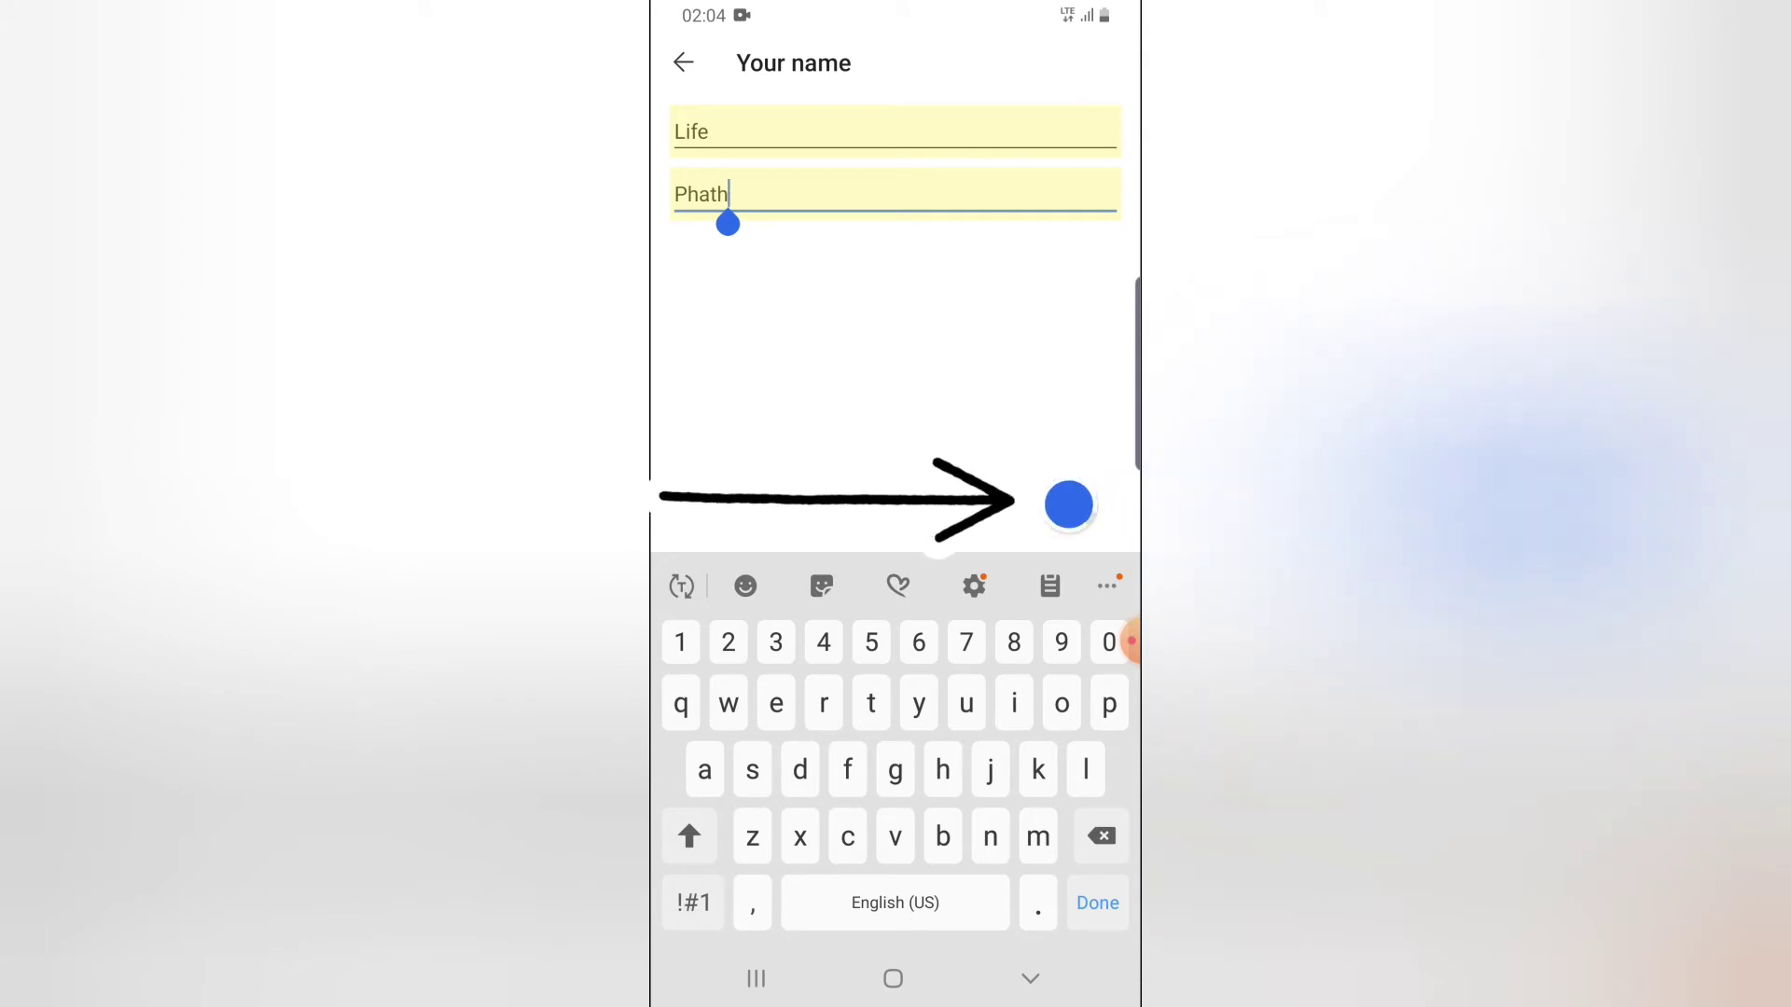
{"action": "left_click", "coordinate": [1069, 505]}
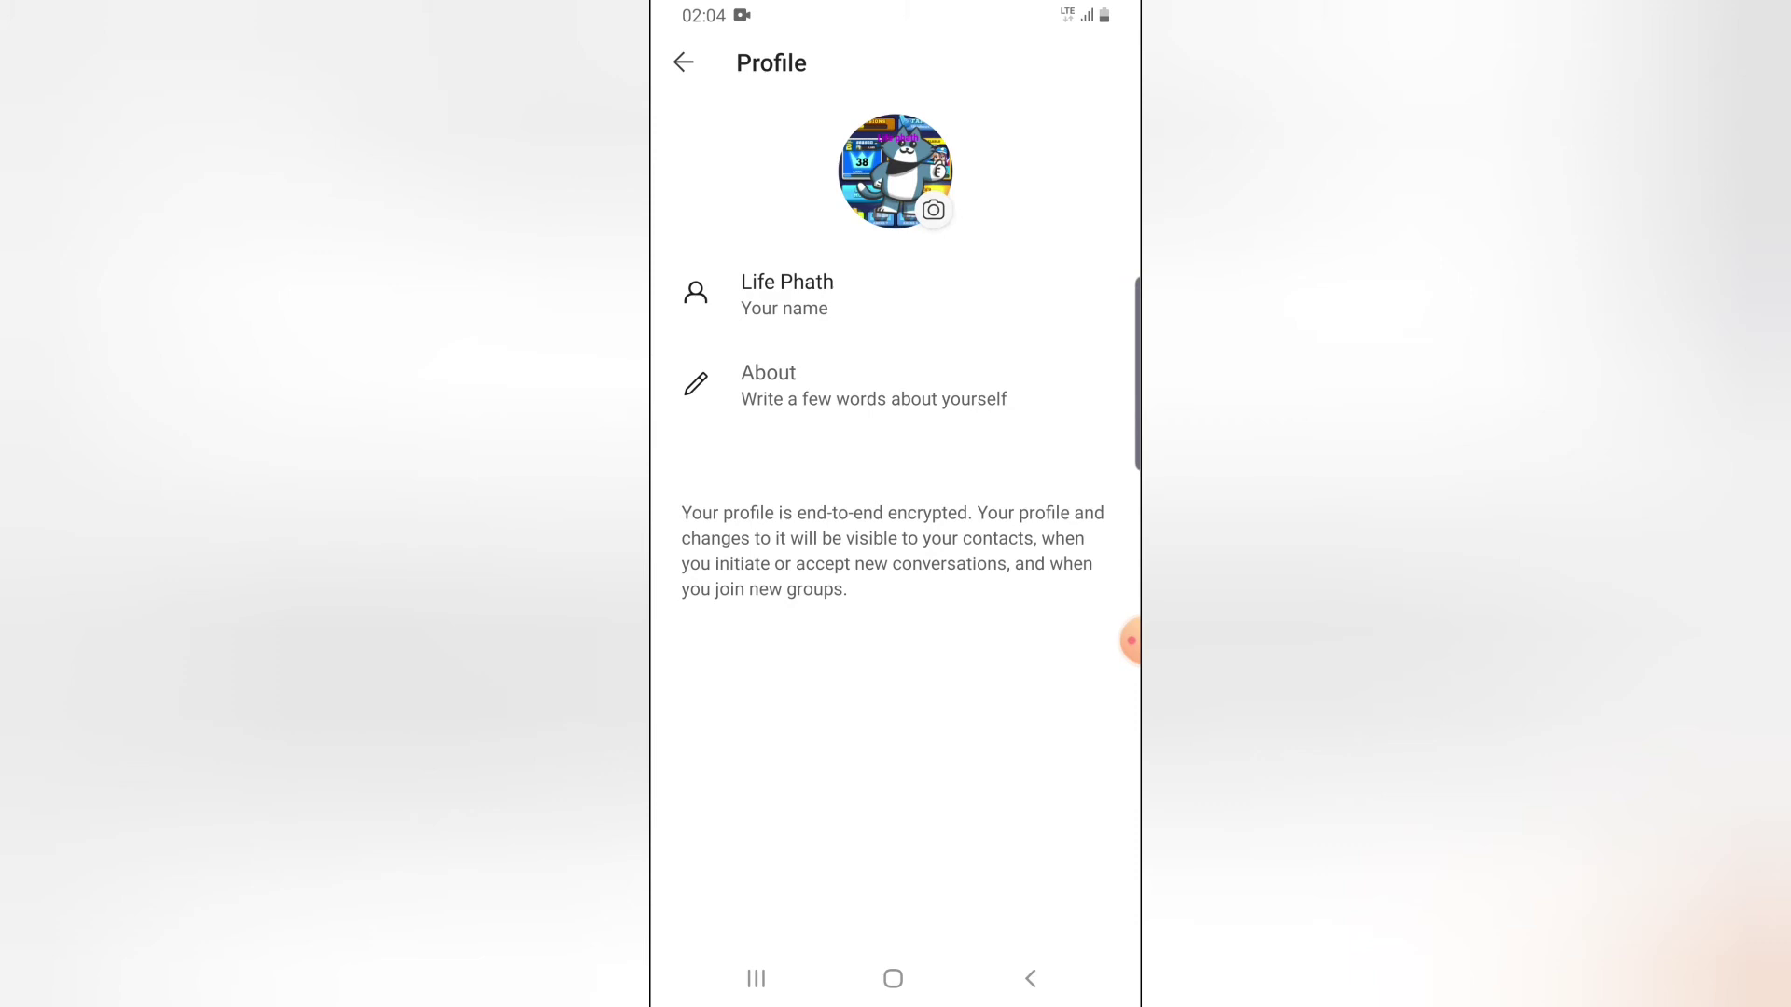
Step: Pick the rocket 'Working on something new' About preset and delete its text
{"action": "left_click", "coordinate": [839, 385]}
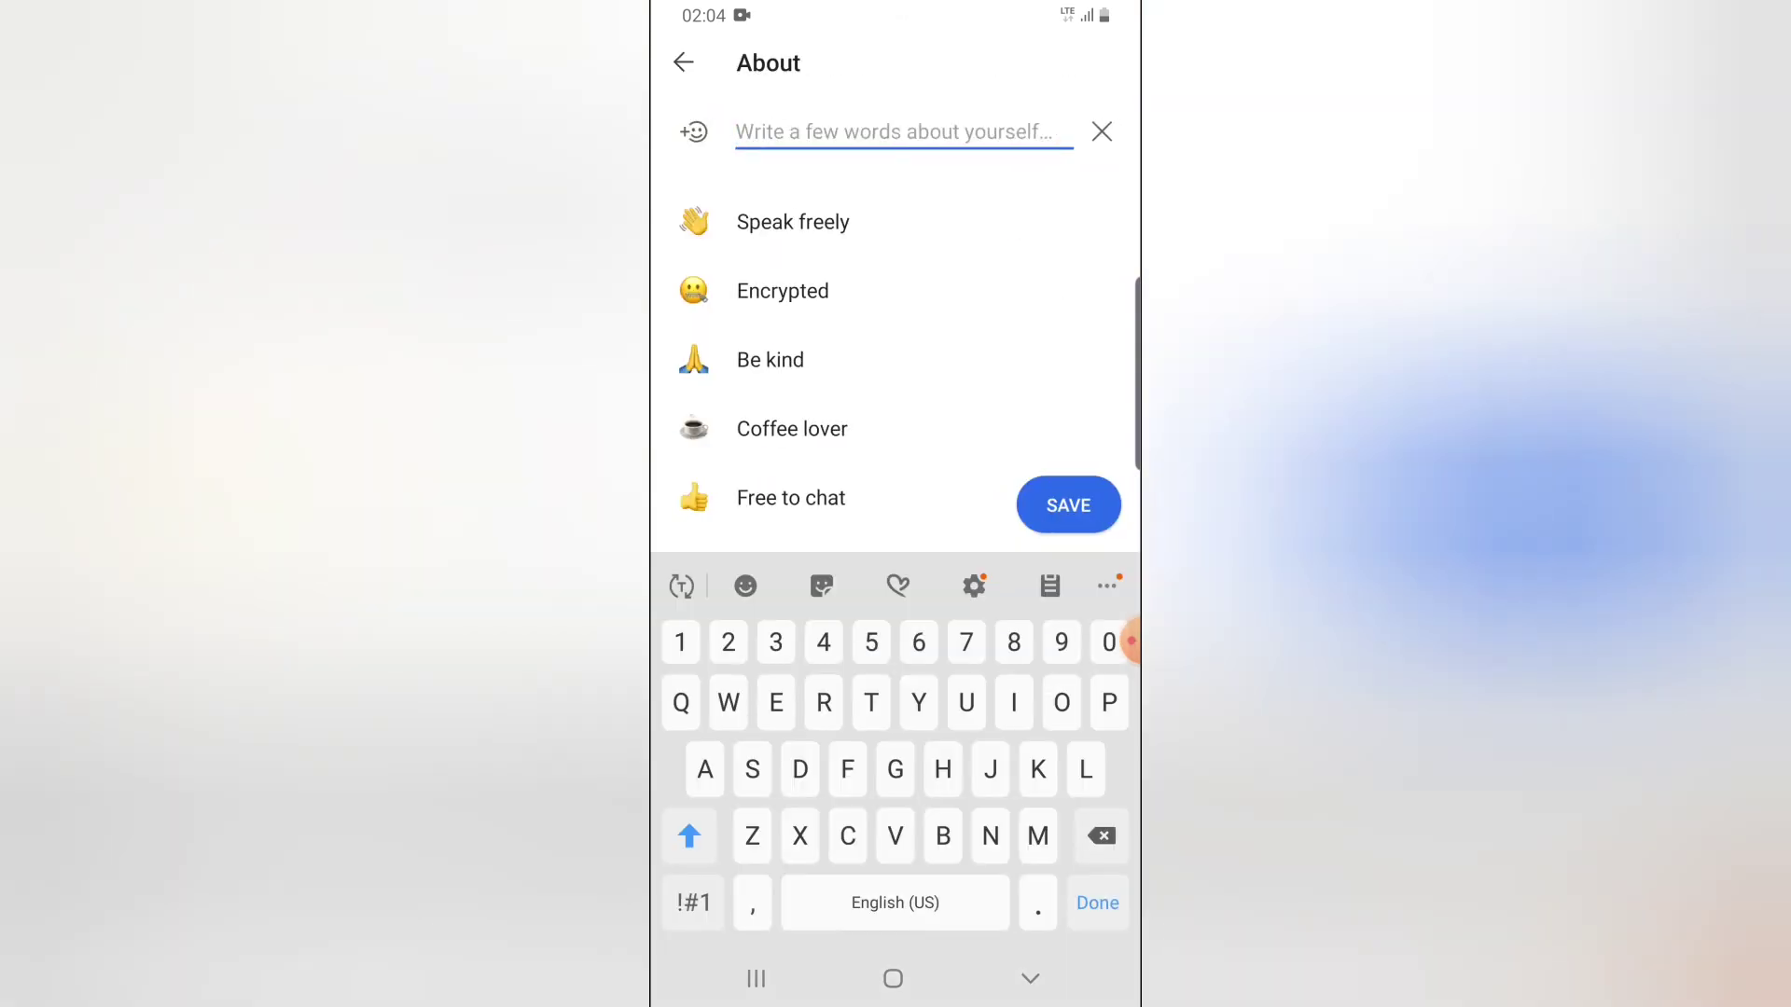
{"action": "left_click_drag", "start_coordinate": [793, 428], "coordinate": [792, 240]}
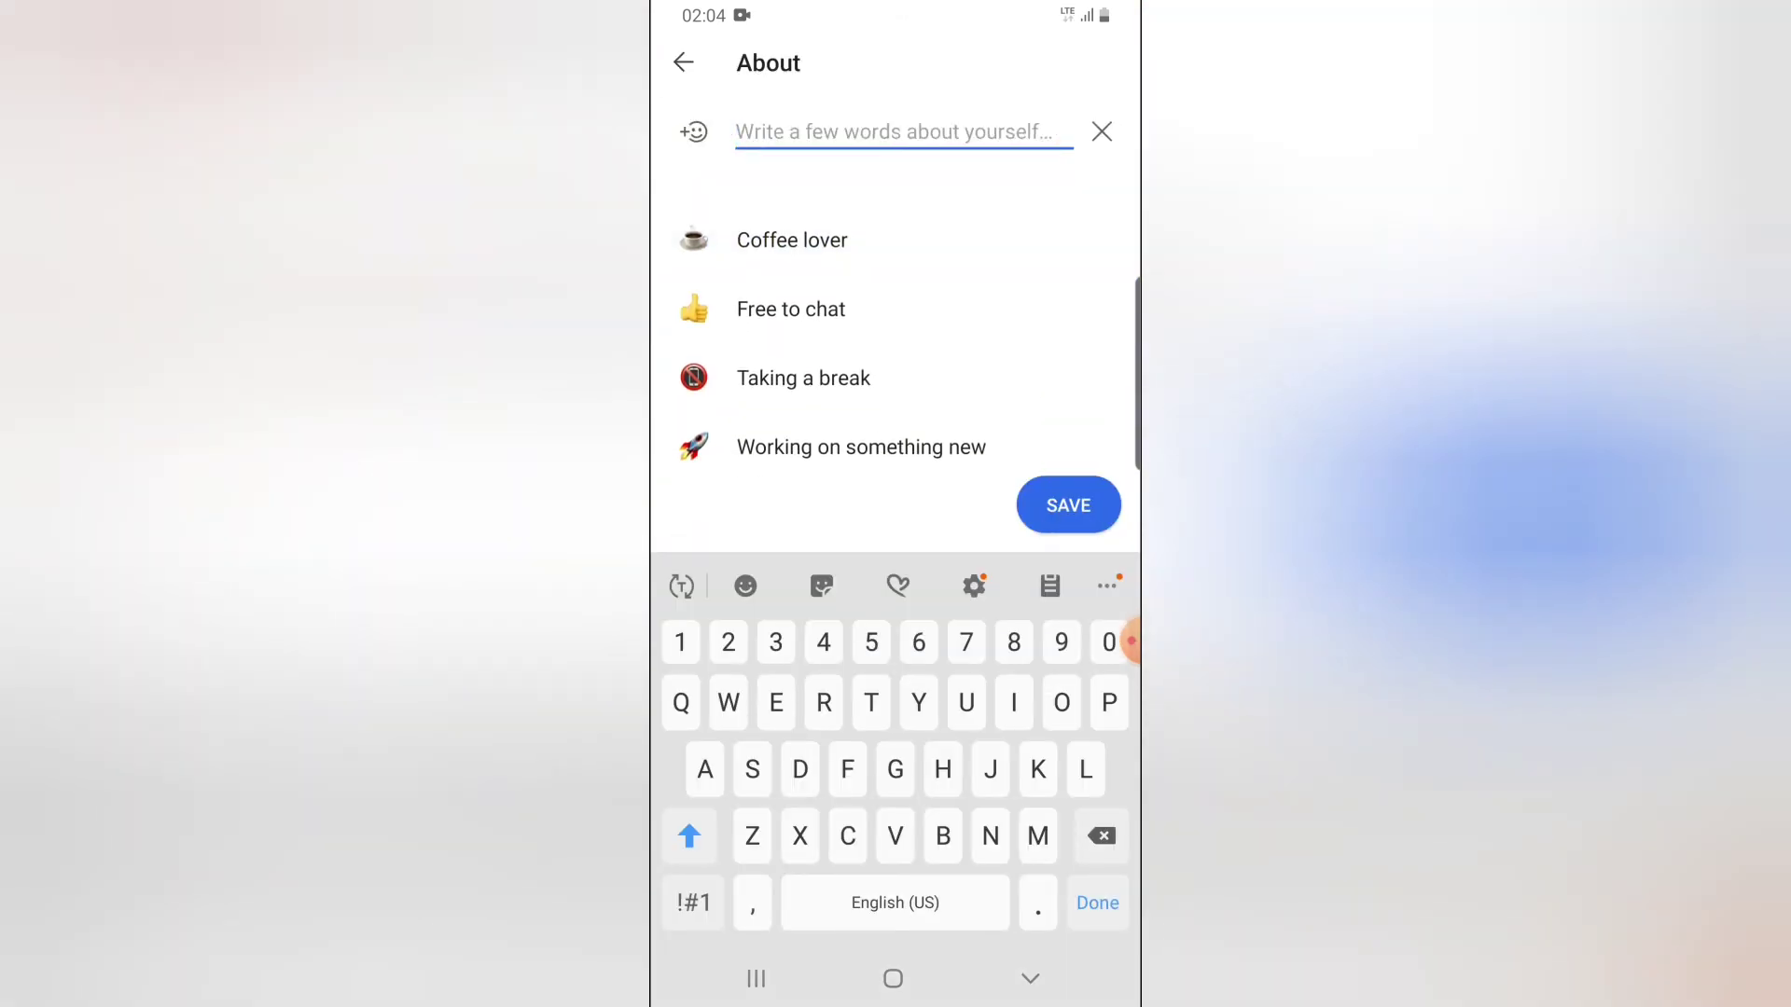
{"action": "left_click", "coordinate": [861, 446]}
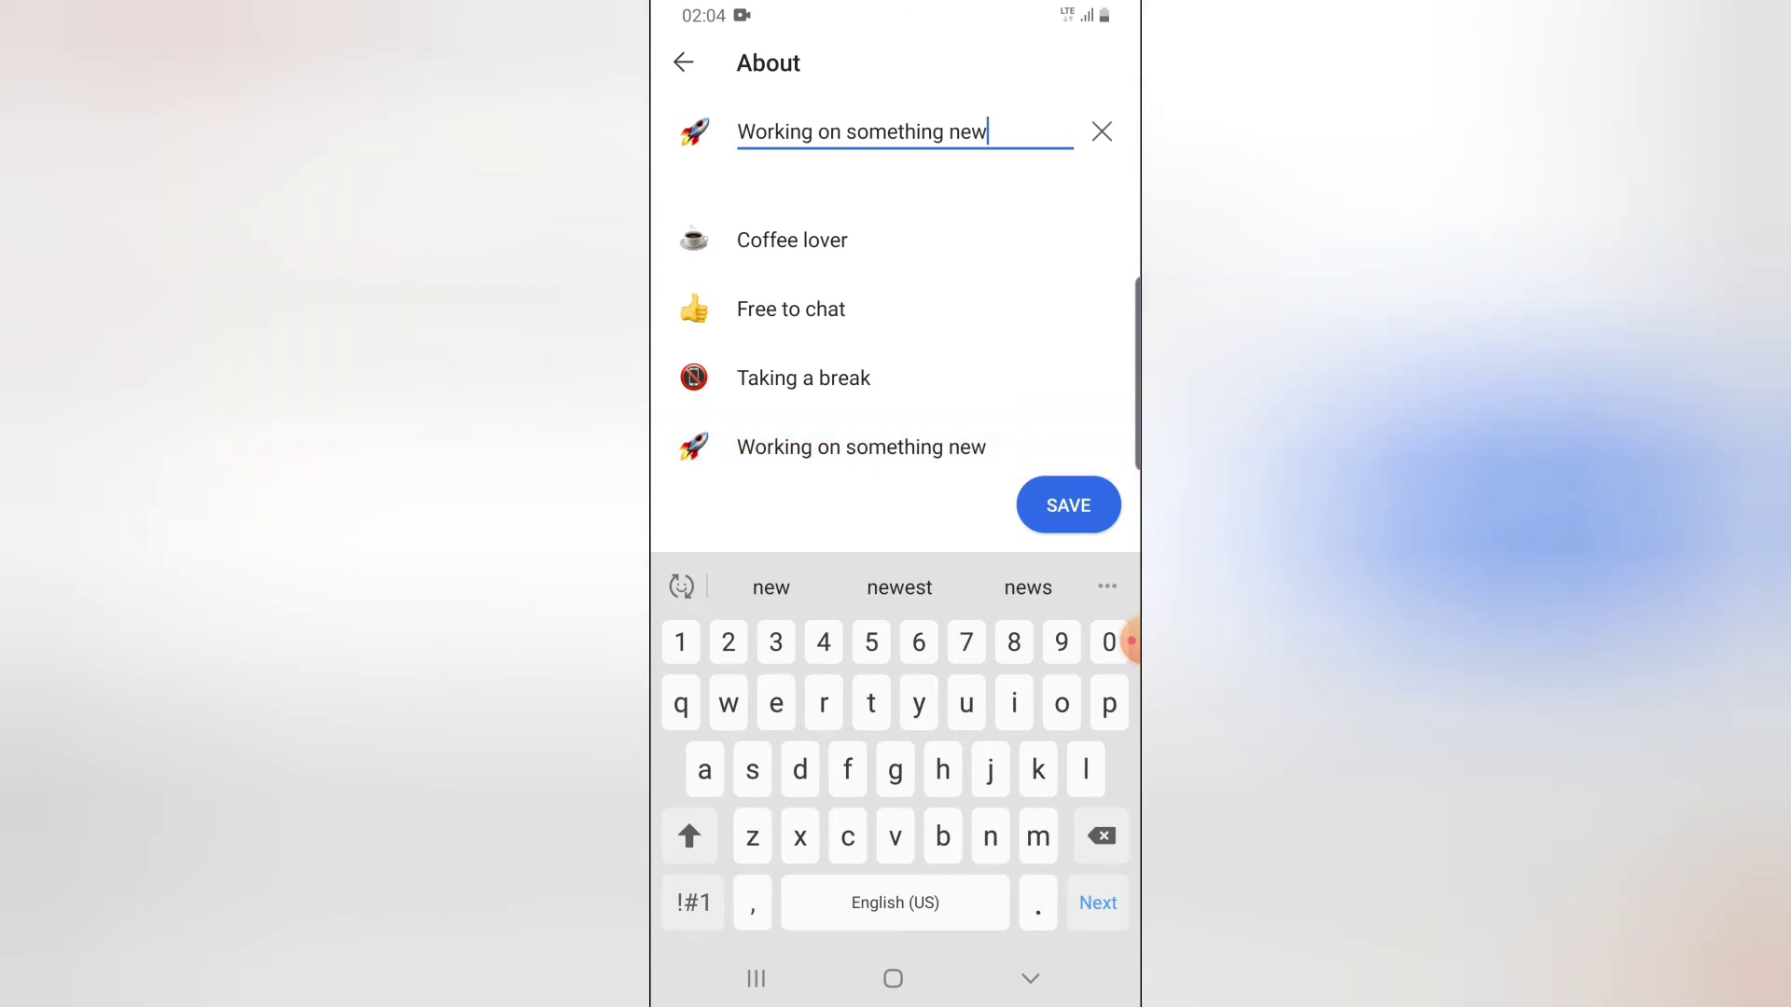
{"action": "key", "text": "BackSpace"}
{"action": "key", "text": "BackSpace"}
{"action": "key", "text": "BackSpace"}
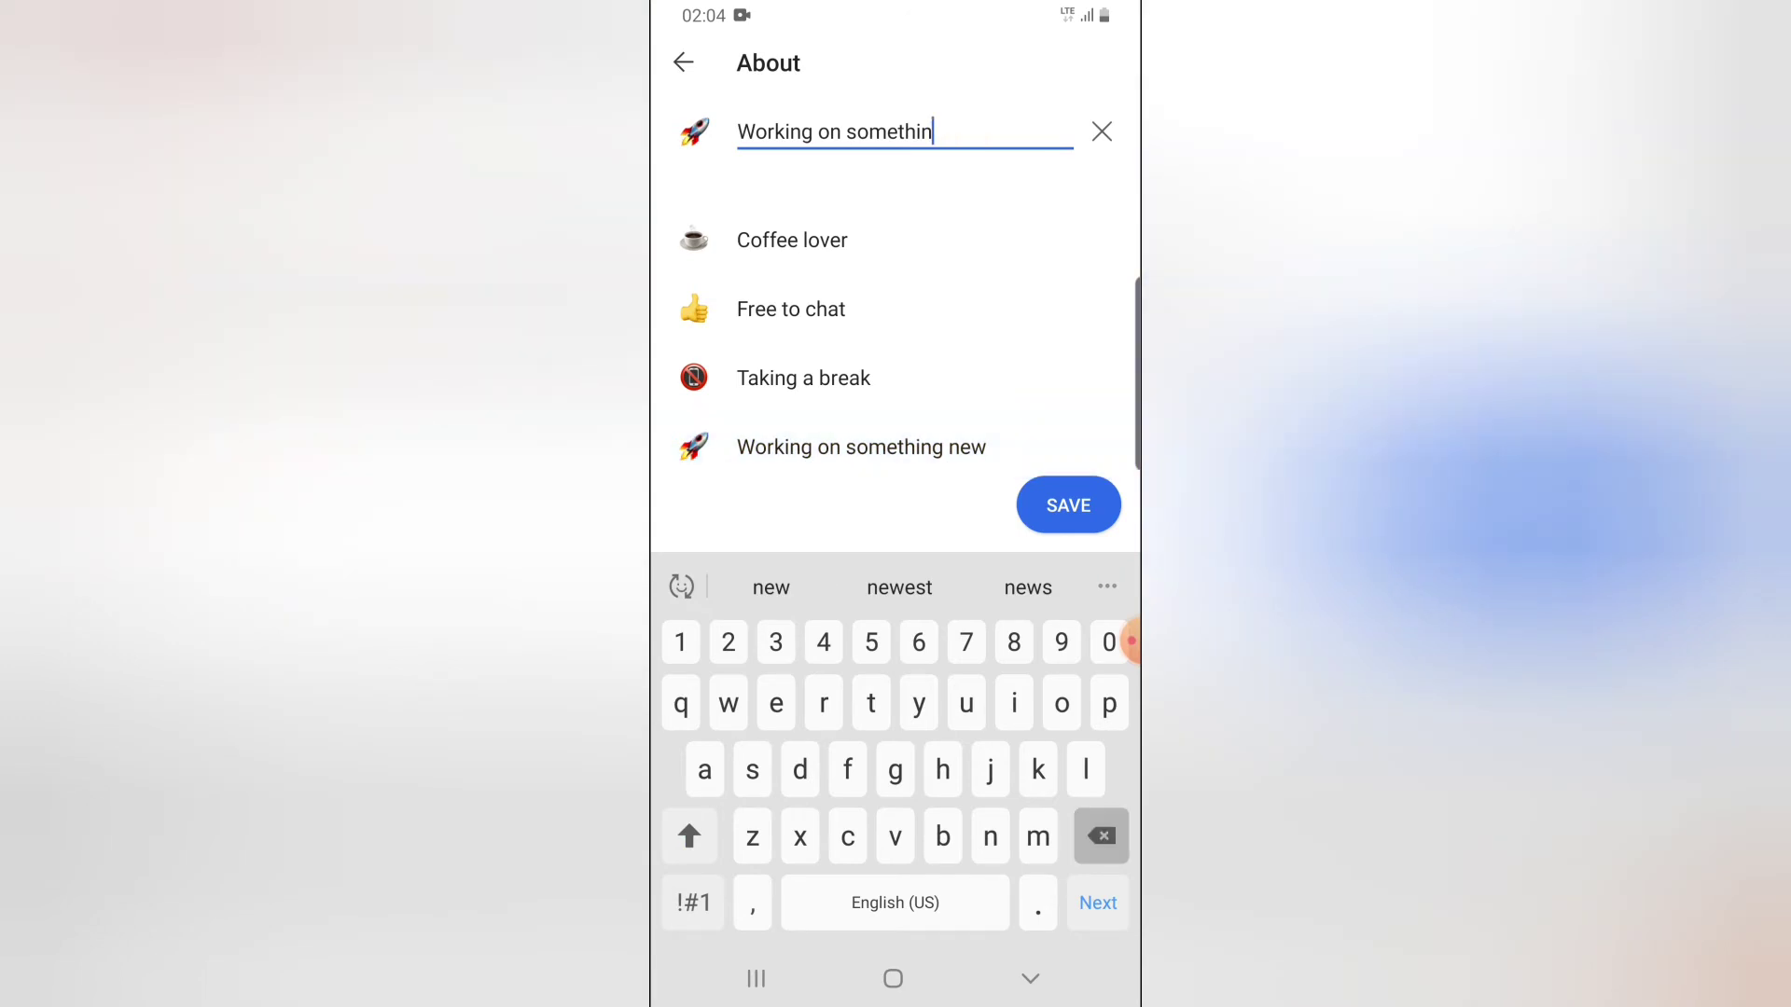
{"action": "scroll", "coordinate": [893, 354], "scroll_direction": "up", "scroll_amount": 3}
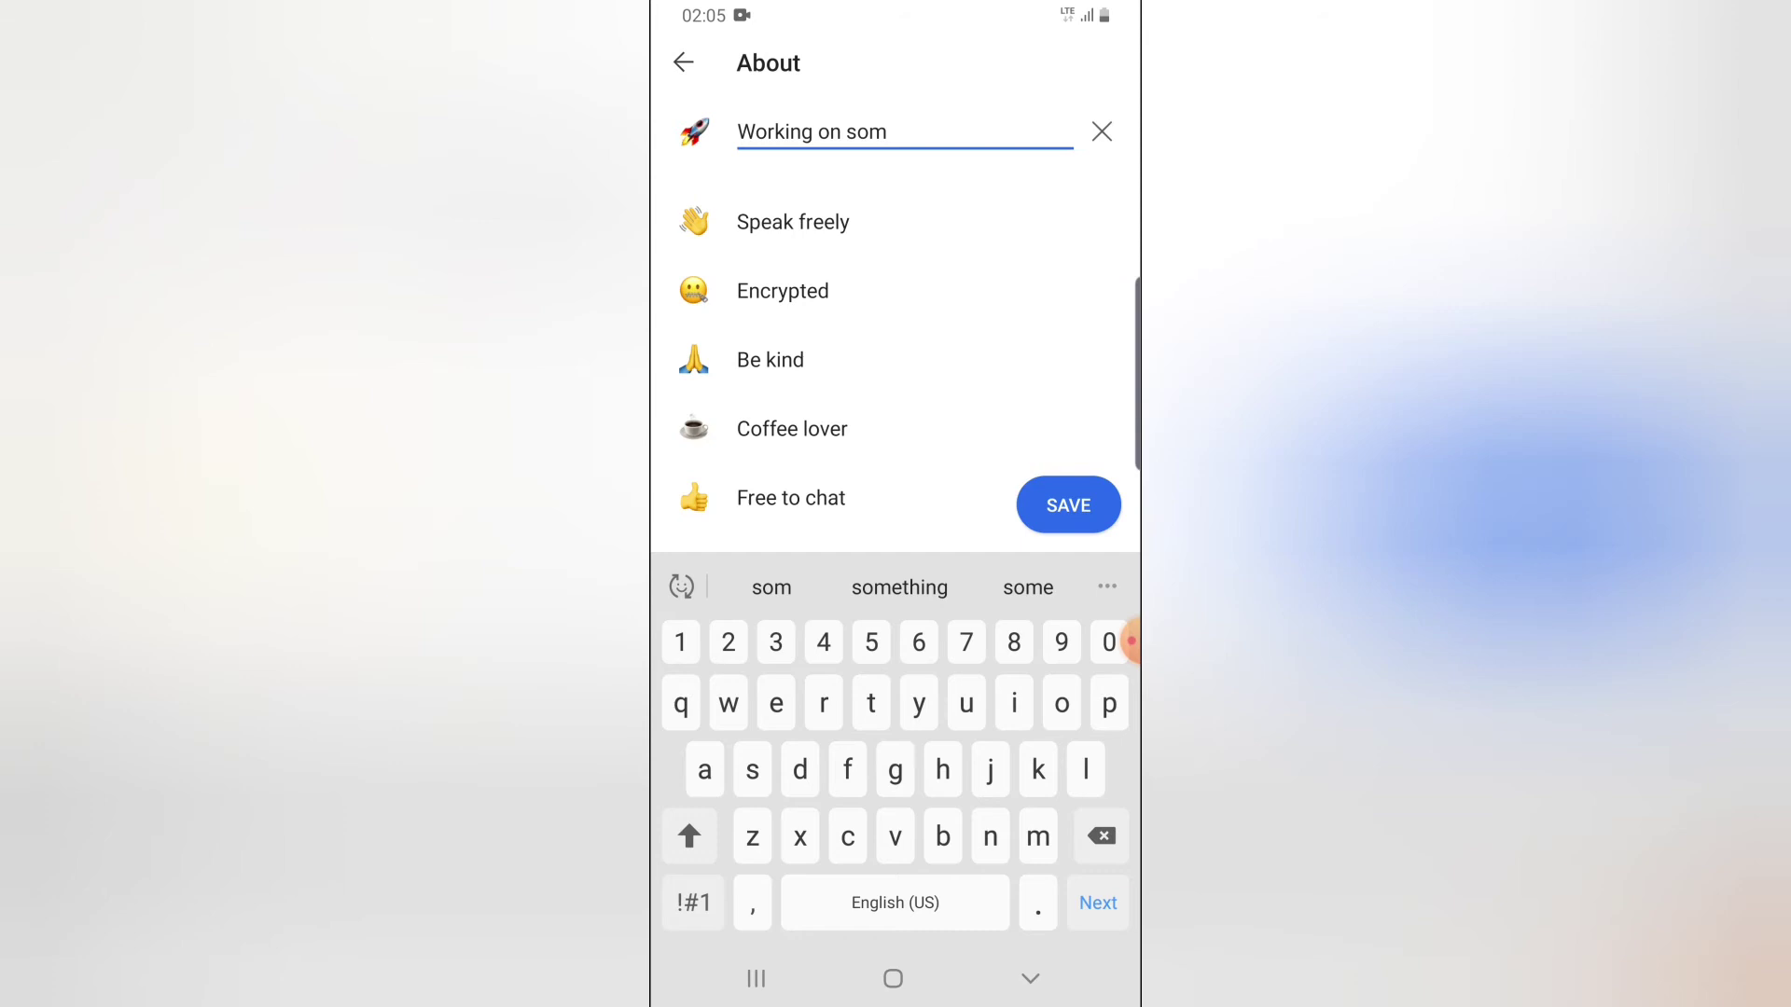
{"action": "key", "text": "BackSpace"}
{"action": "key", "text": "BackSpace"}
{"action": "key", "text": "BackSpace"}
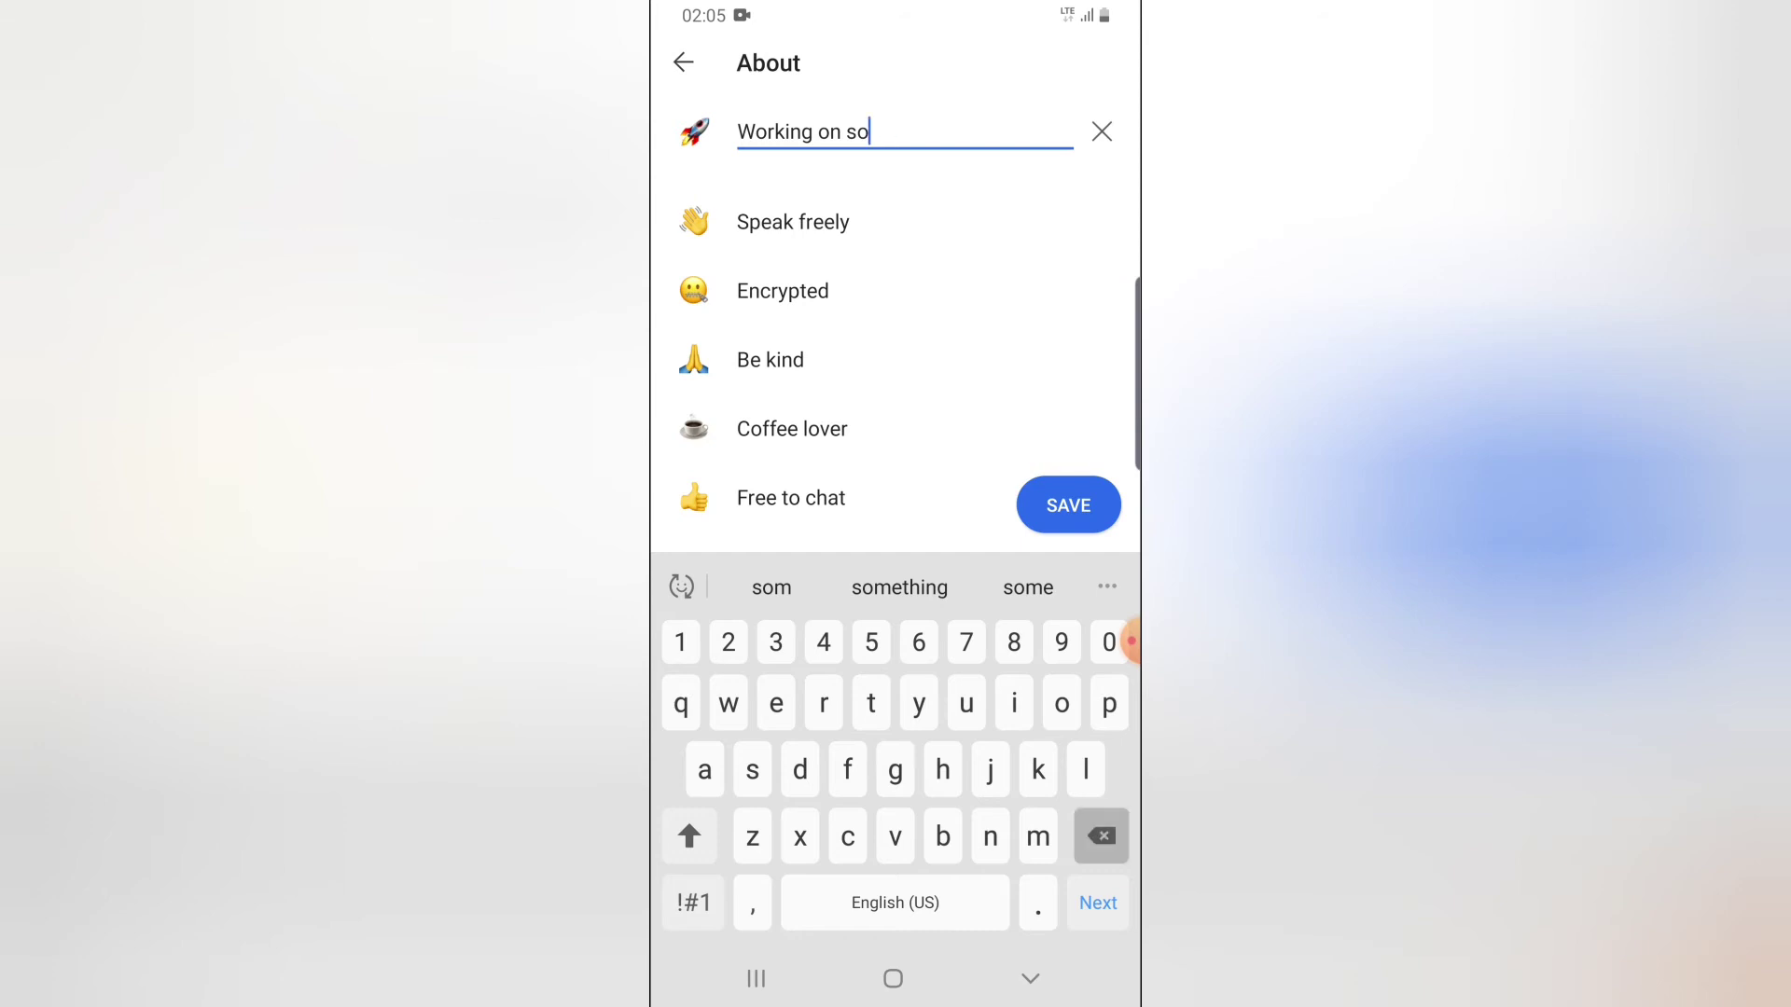
{"action": "key", "text": "BackSpace"}
{"action": "key", "text": "BackSpace"}
{"action": "key", "text": "BackSpace"}
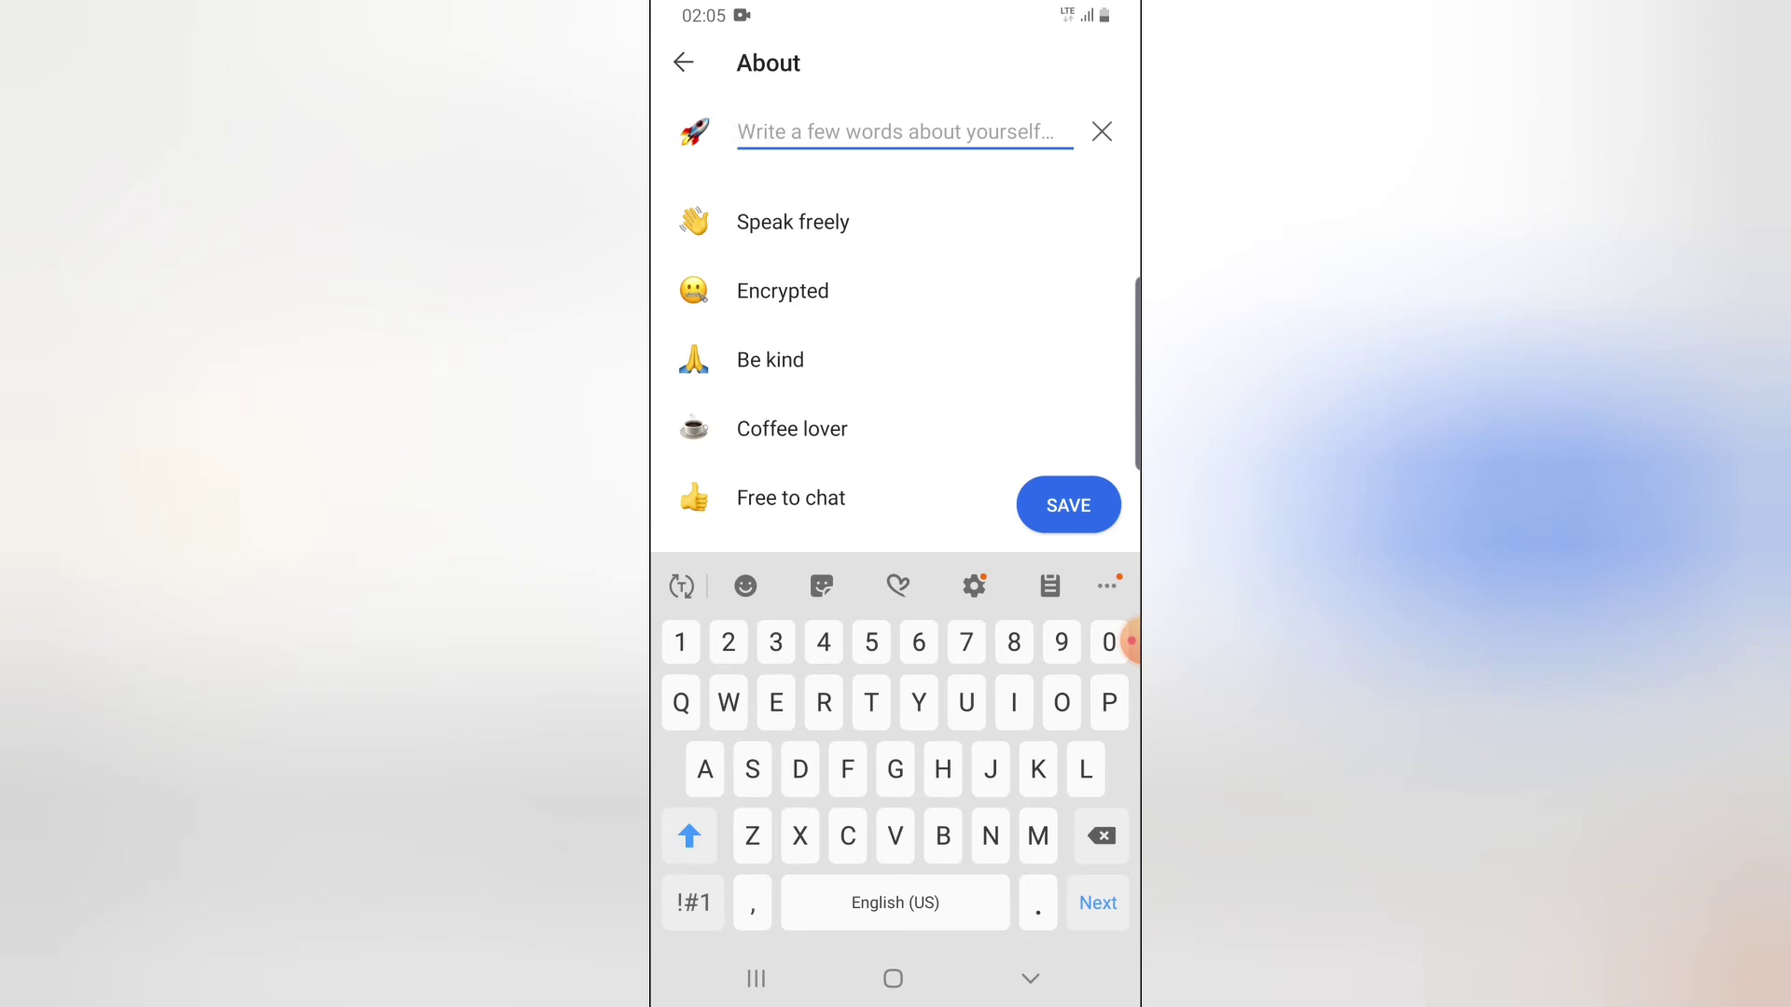
Step: Type the About text 'Am a phath finder and I am always switching'
{"action": "left_click", "coordinate": [689, 835]}
{"action": "left_click", "coordinate": [689, 836]}
{"action": "type", "text": "Am"}
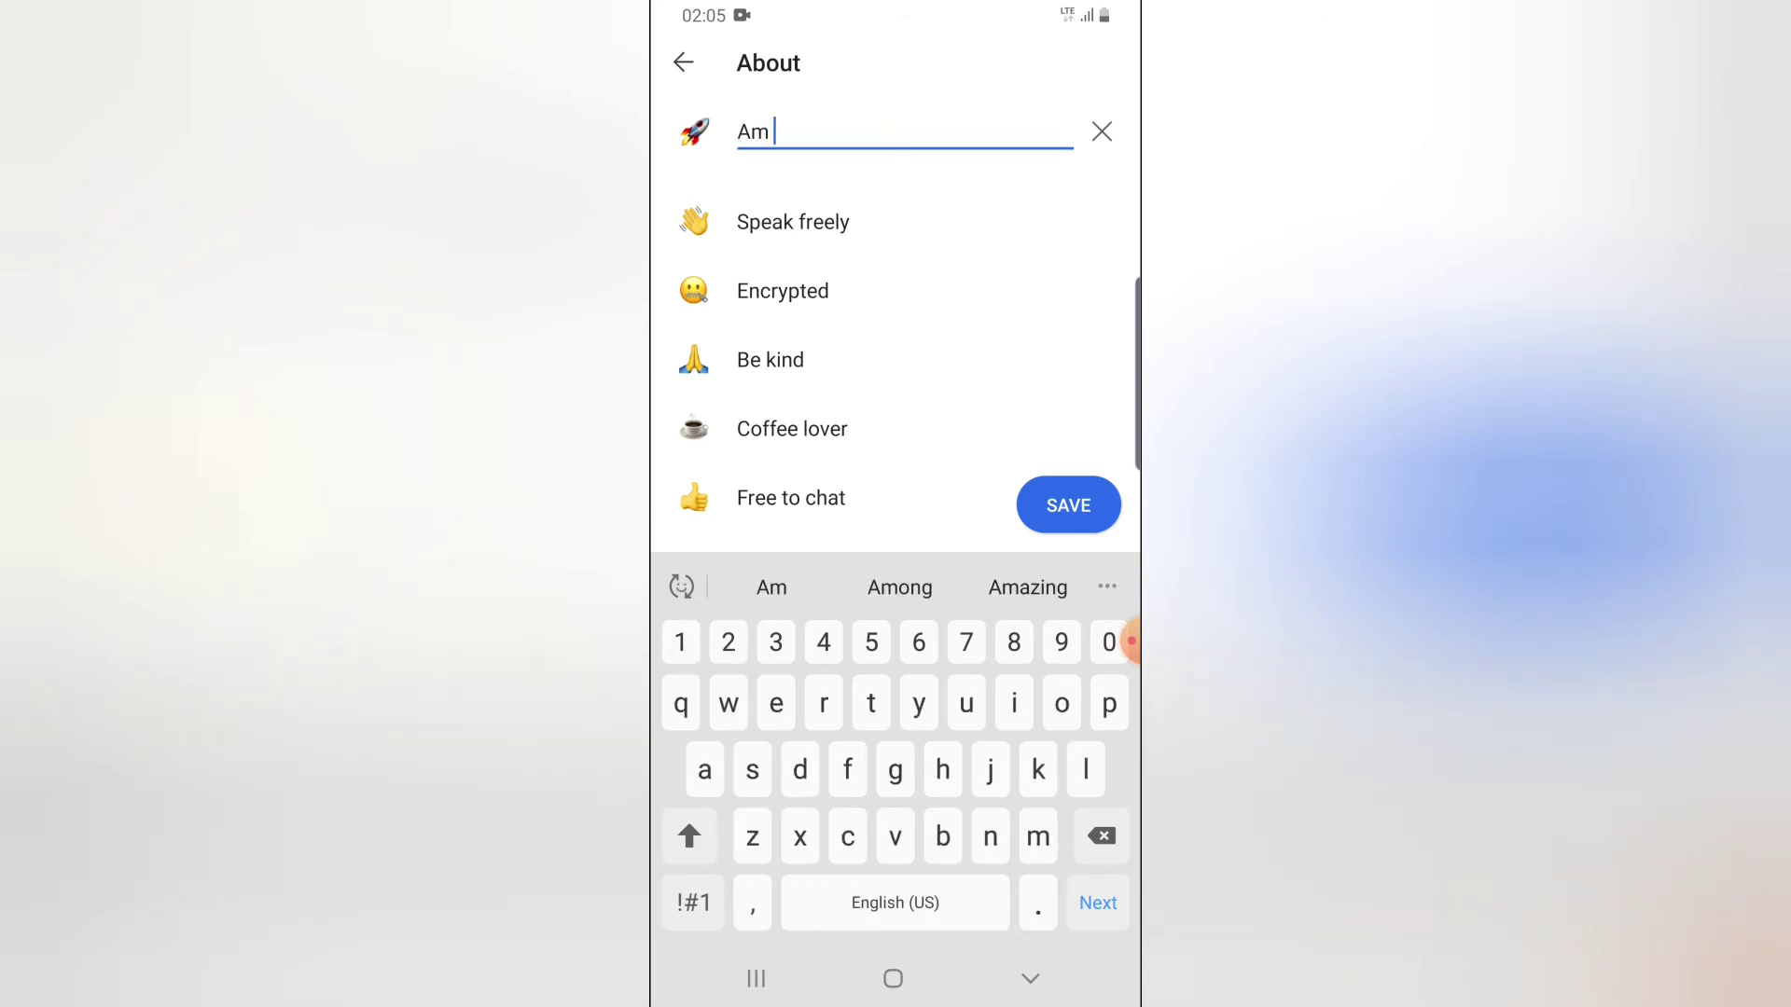
{"action": "type", "text": " a phat"}
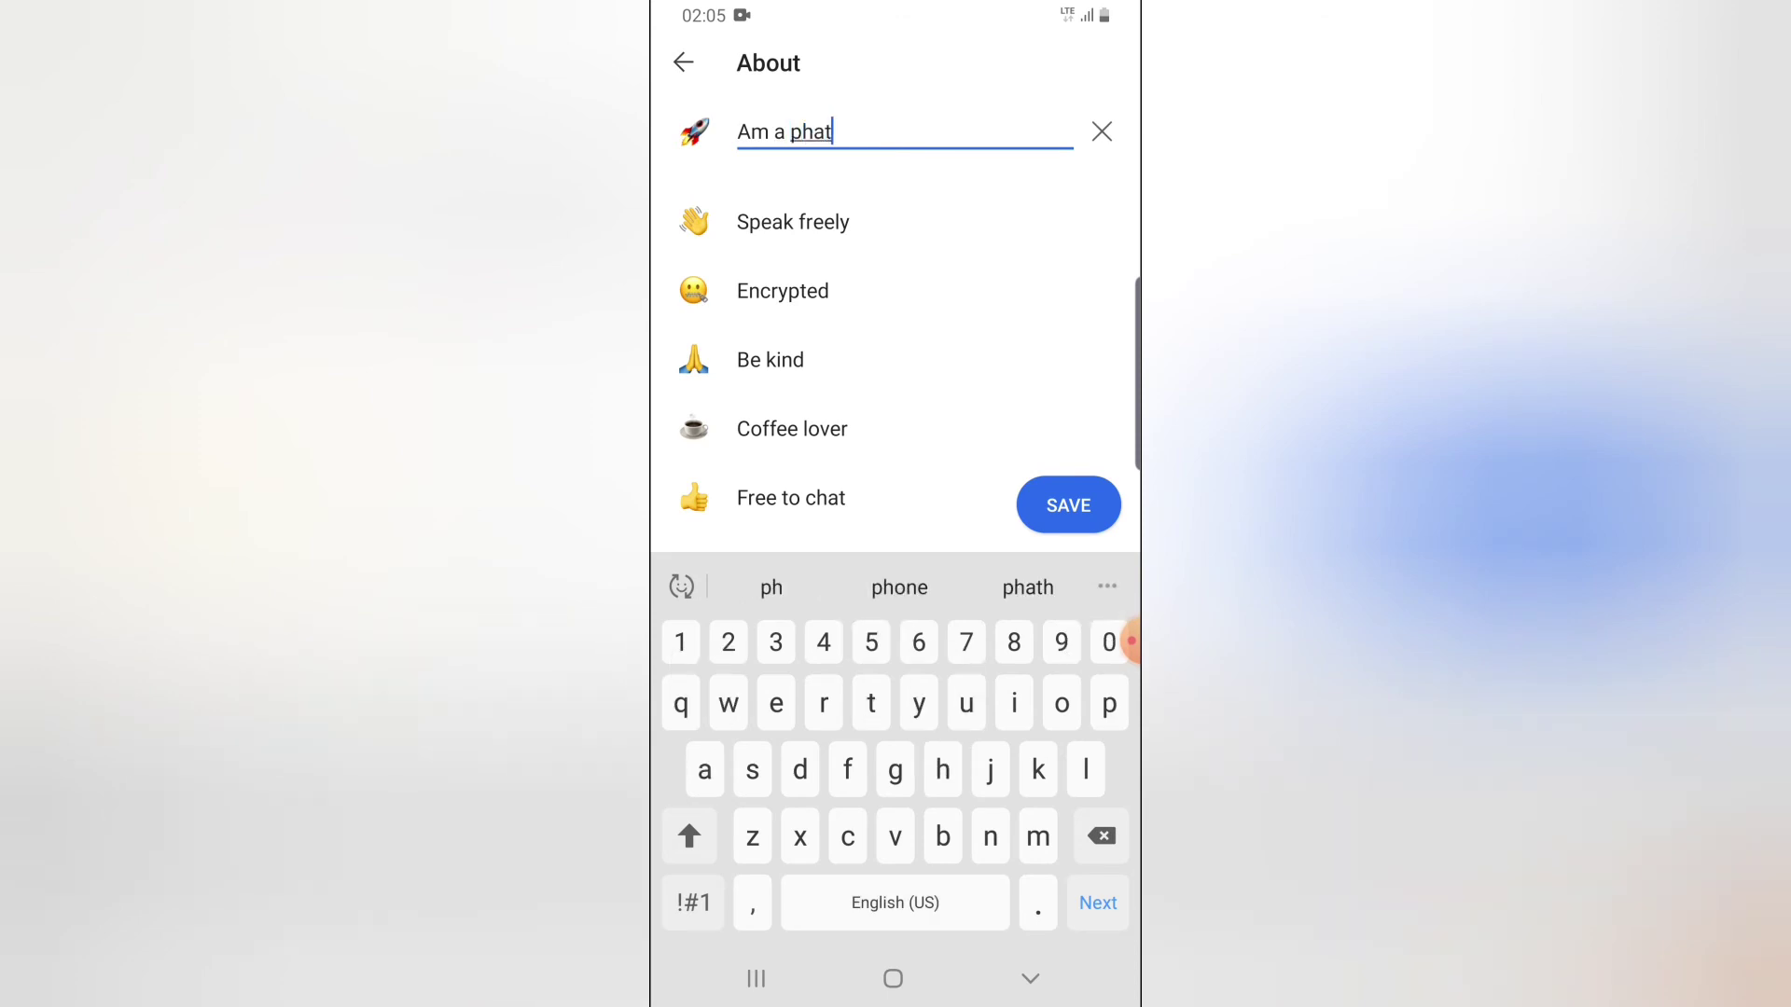
{"action": "type", "text": "h finde"}
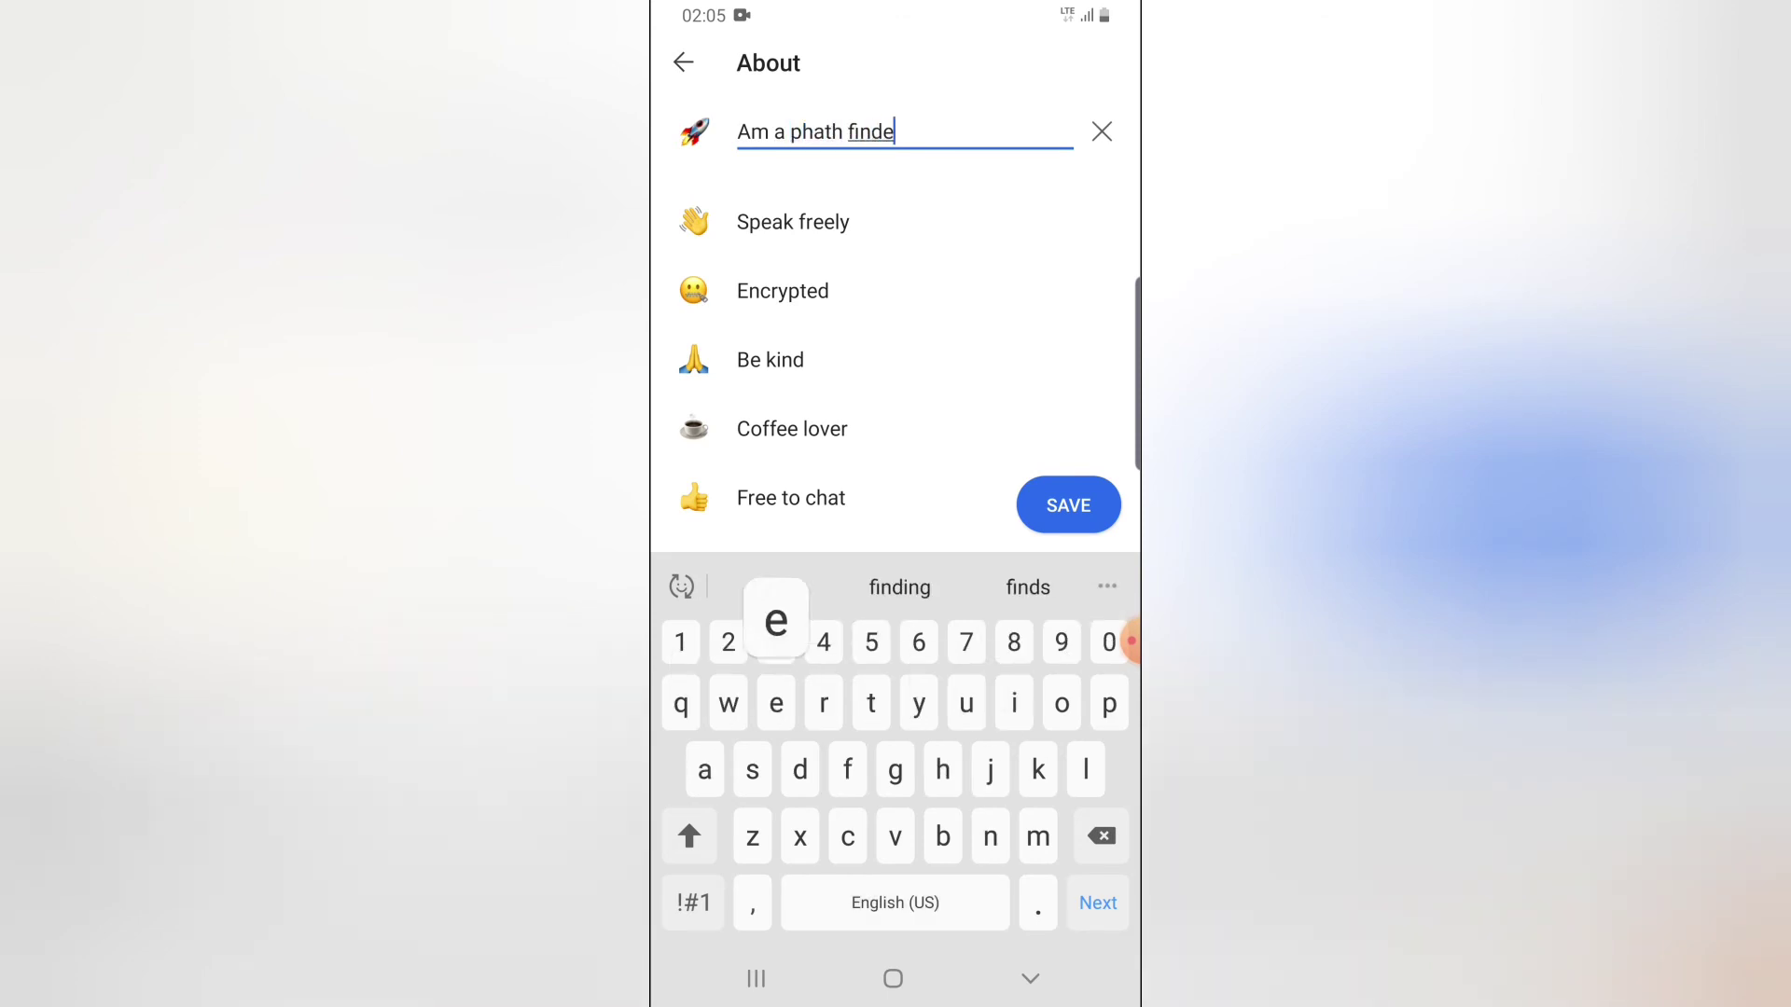
{"action": "type", "text": "r and "}
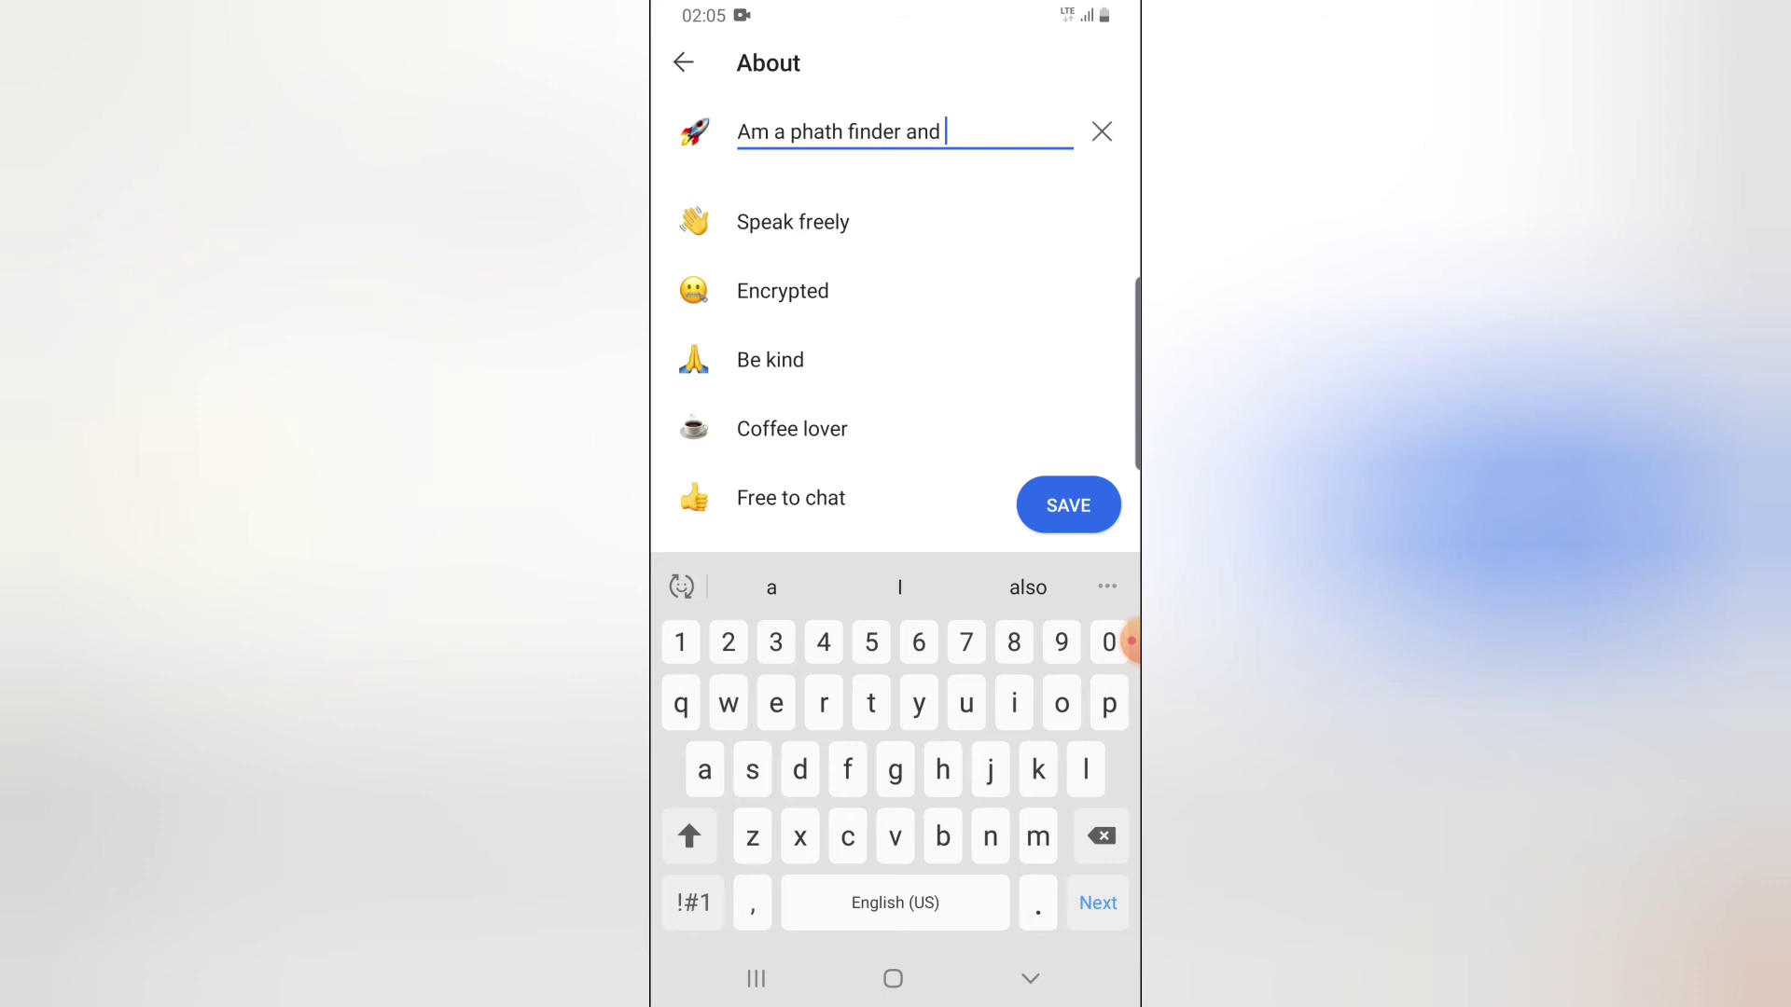
{"action": "type", "text": "I am"}
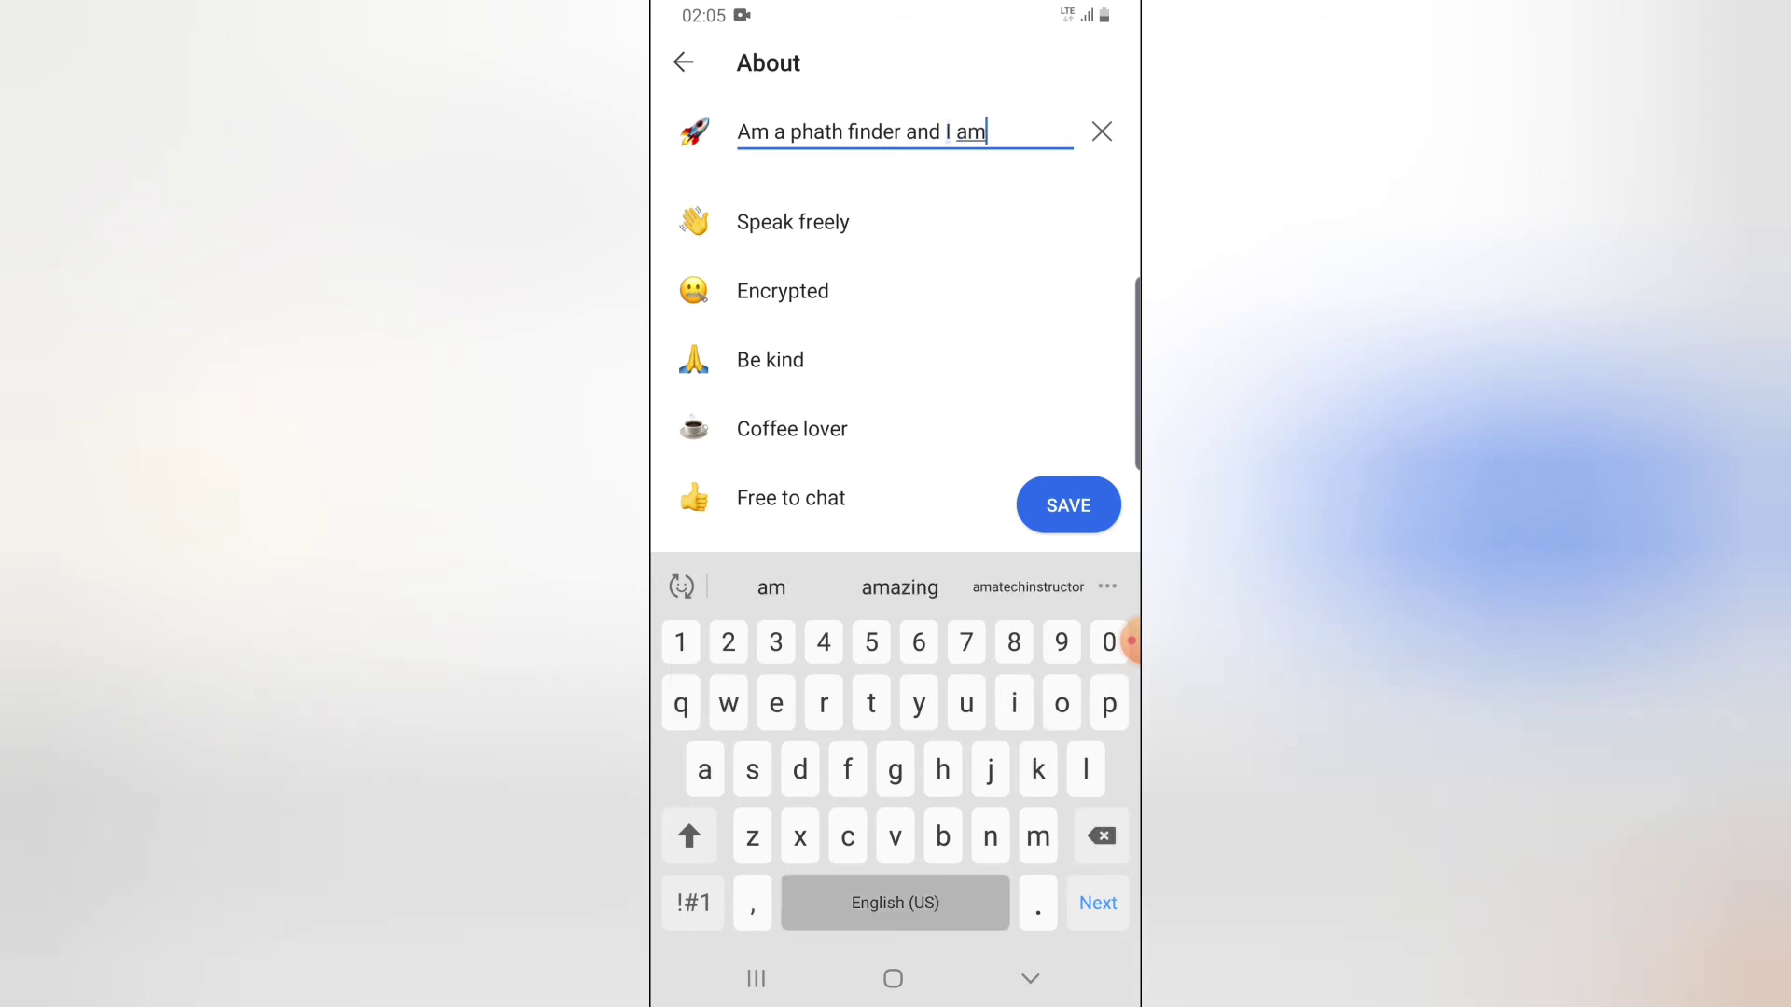
{"action": "type", "text": " always "}
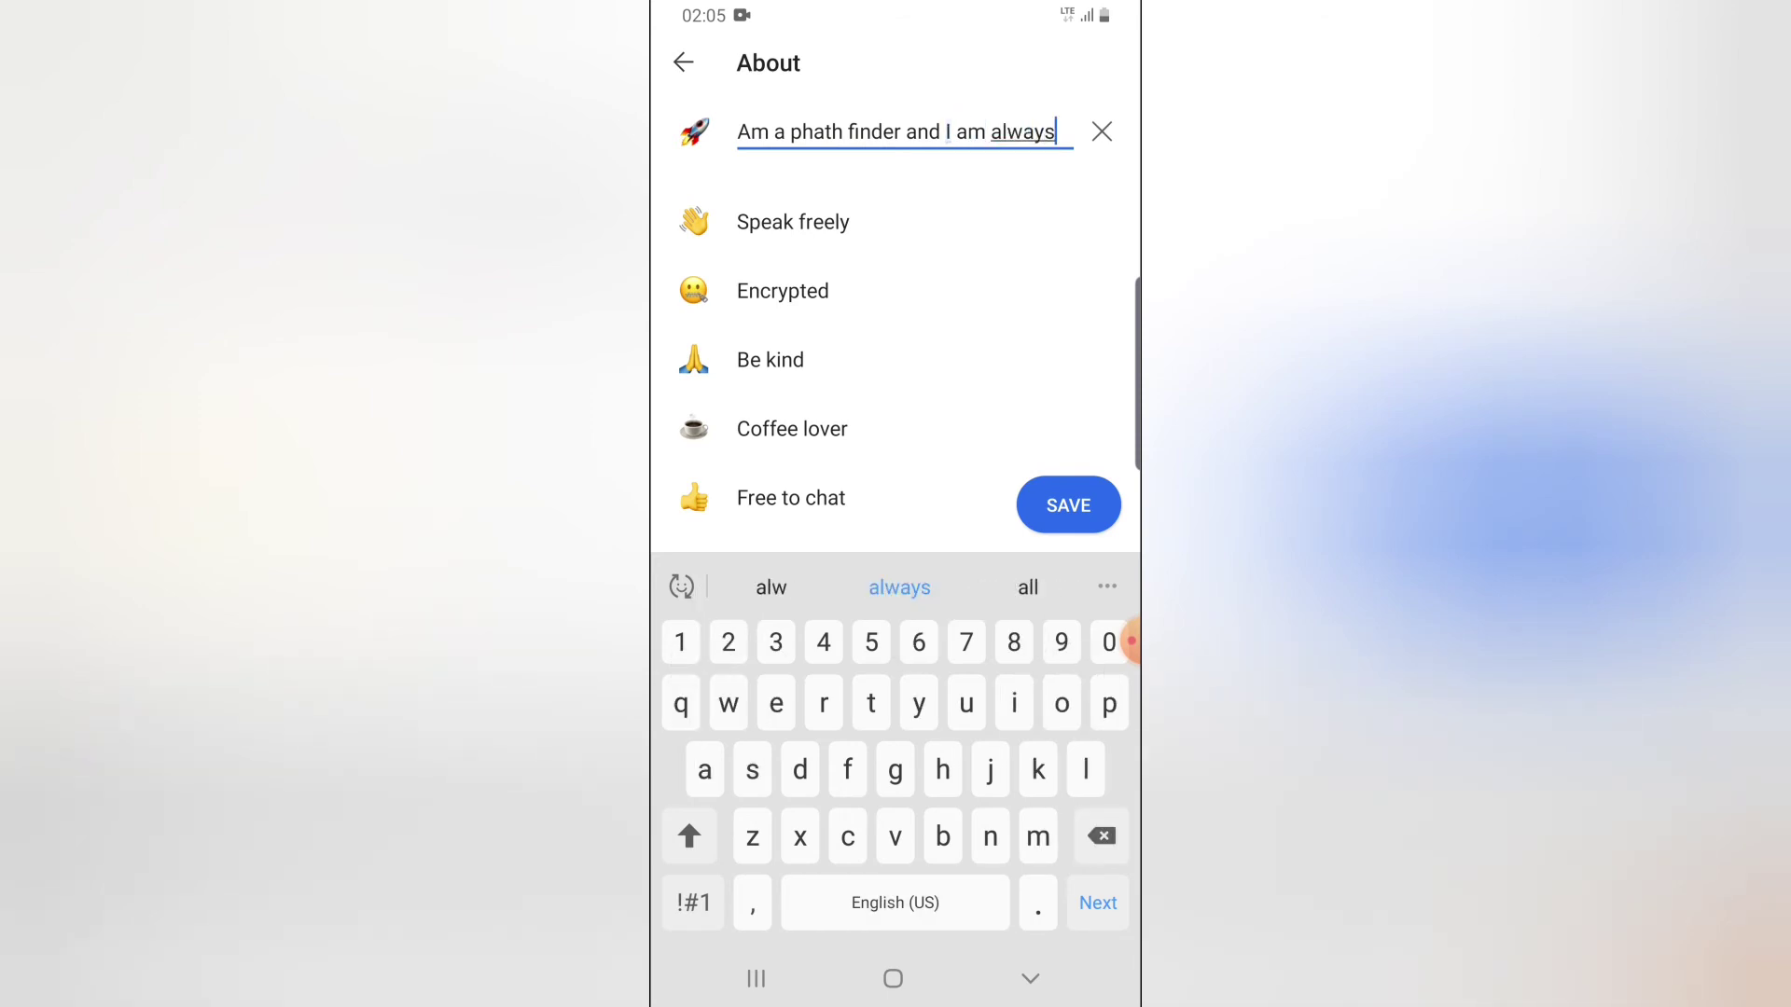
{"action": "type", "text": "swit"}
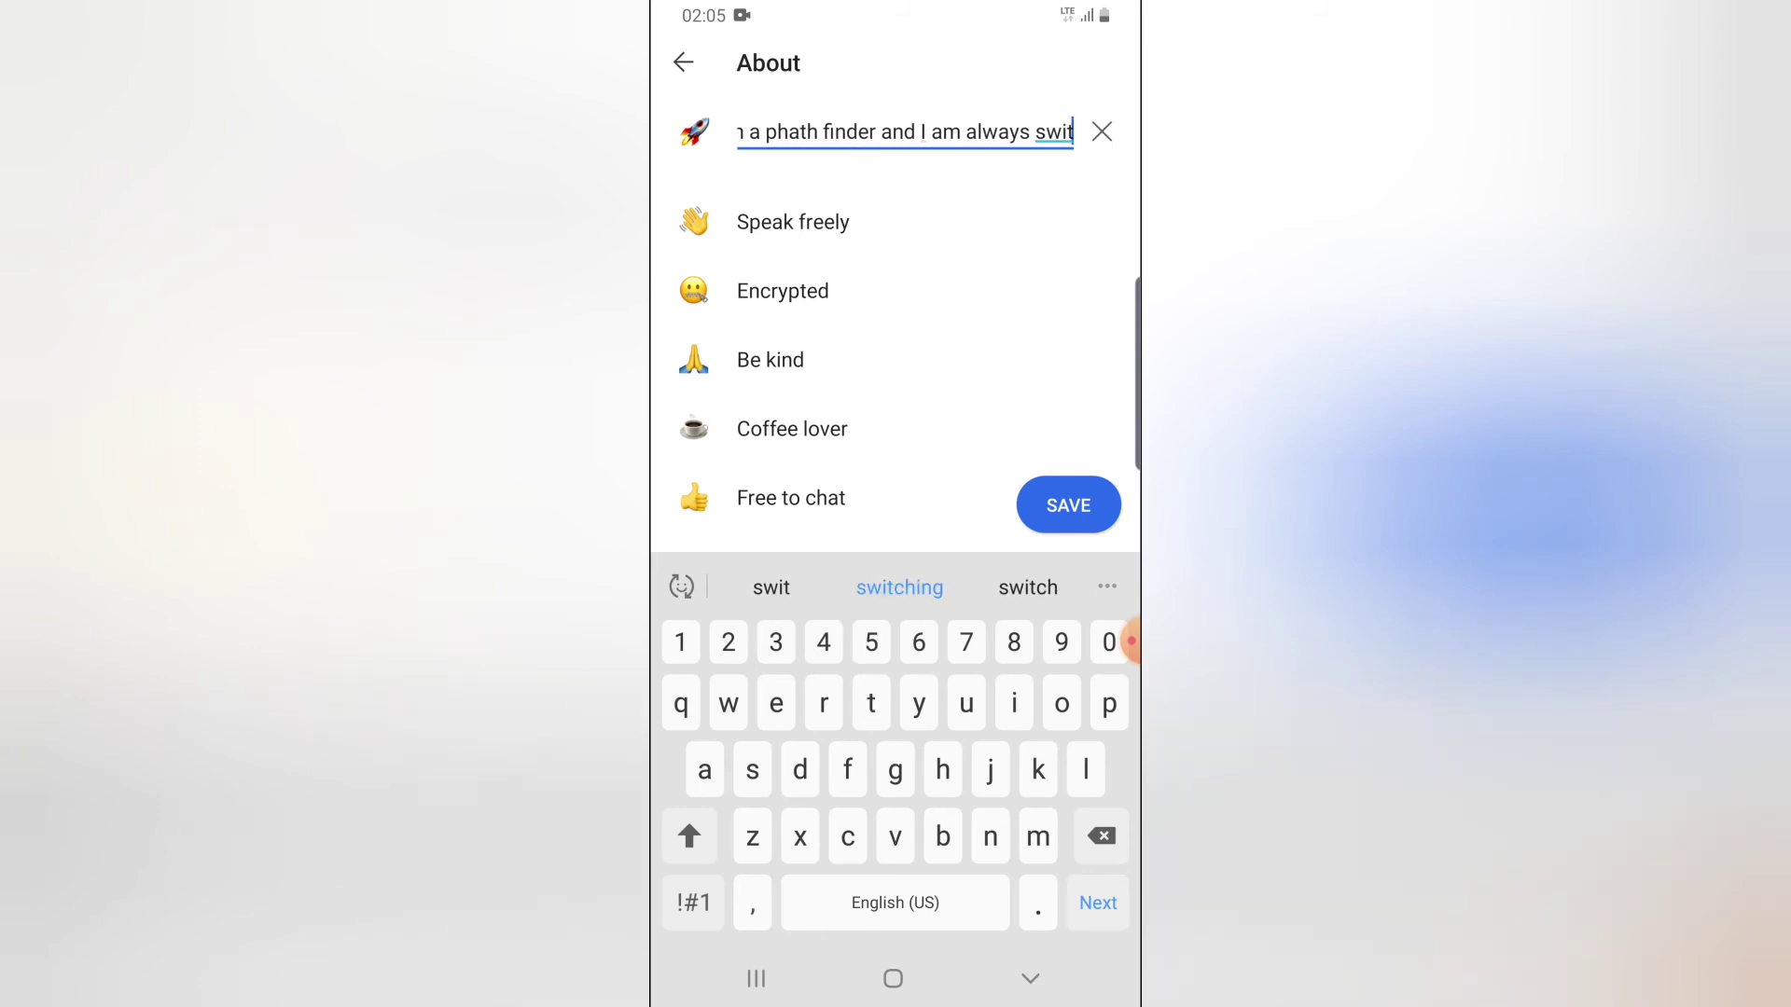
{"action": "left_click", "coordinate": [899, 586]}
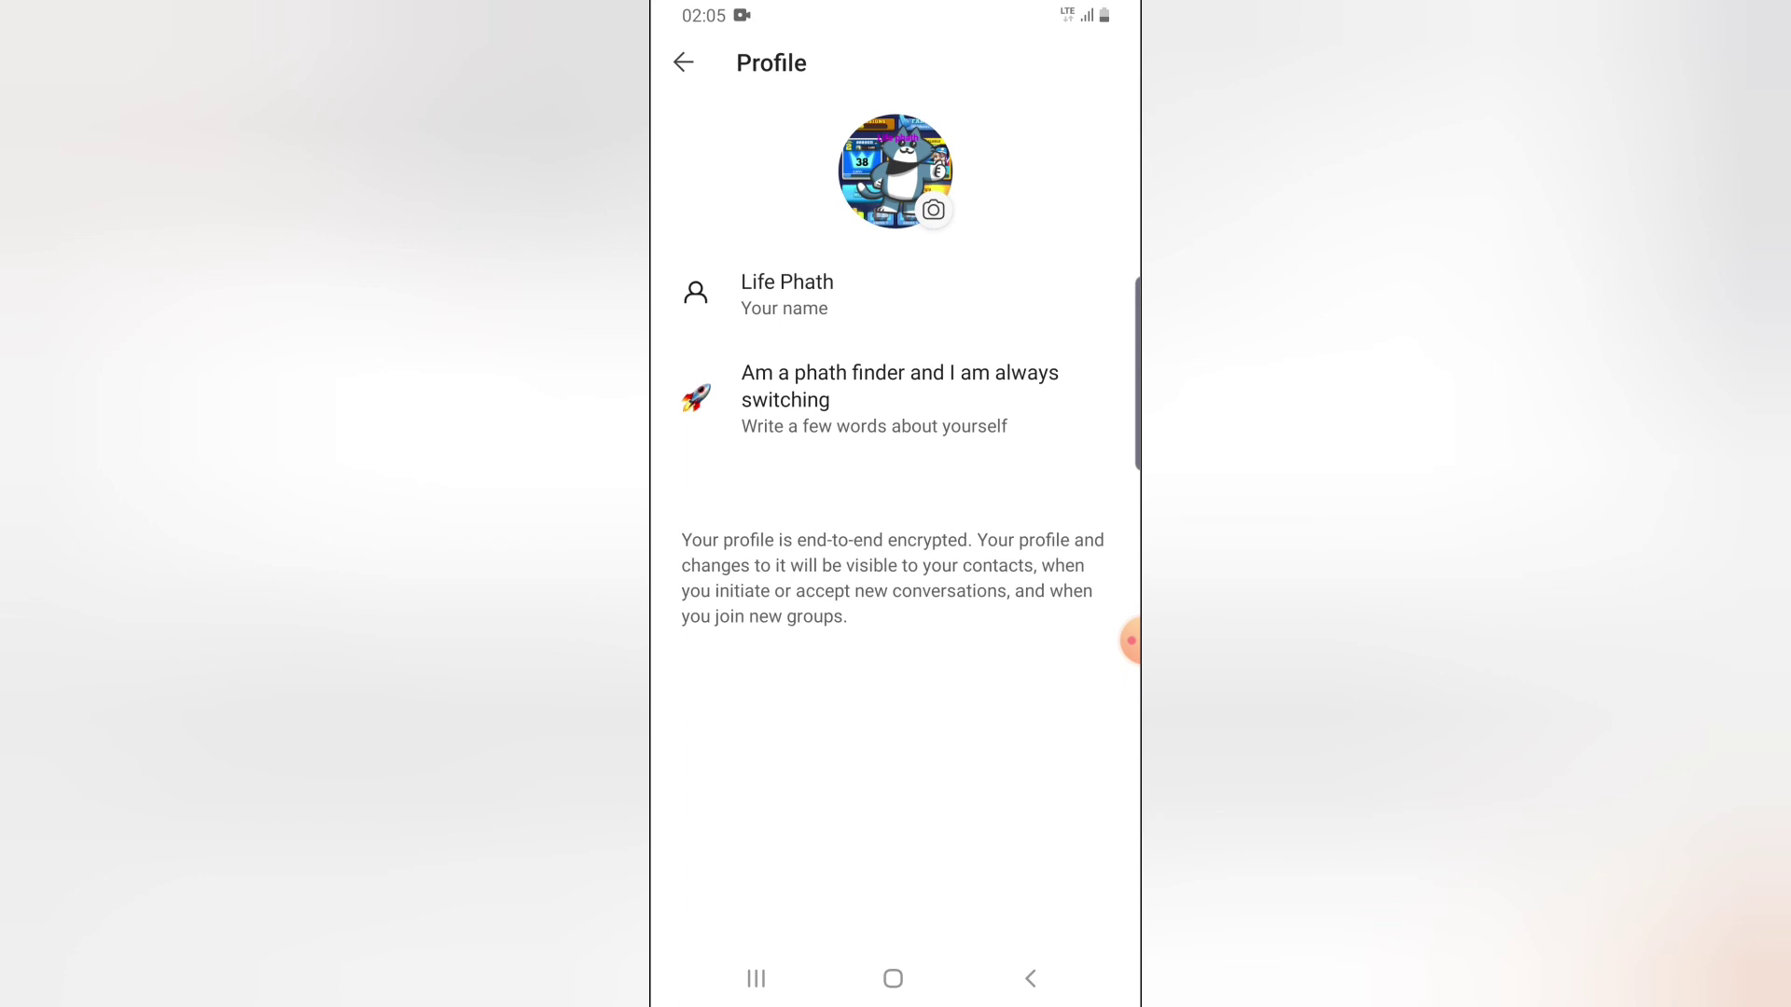
Step: Go back twice from Profile through Settings to the chat list
{"action": "key", "text": "Escape"}
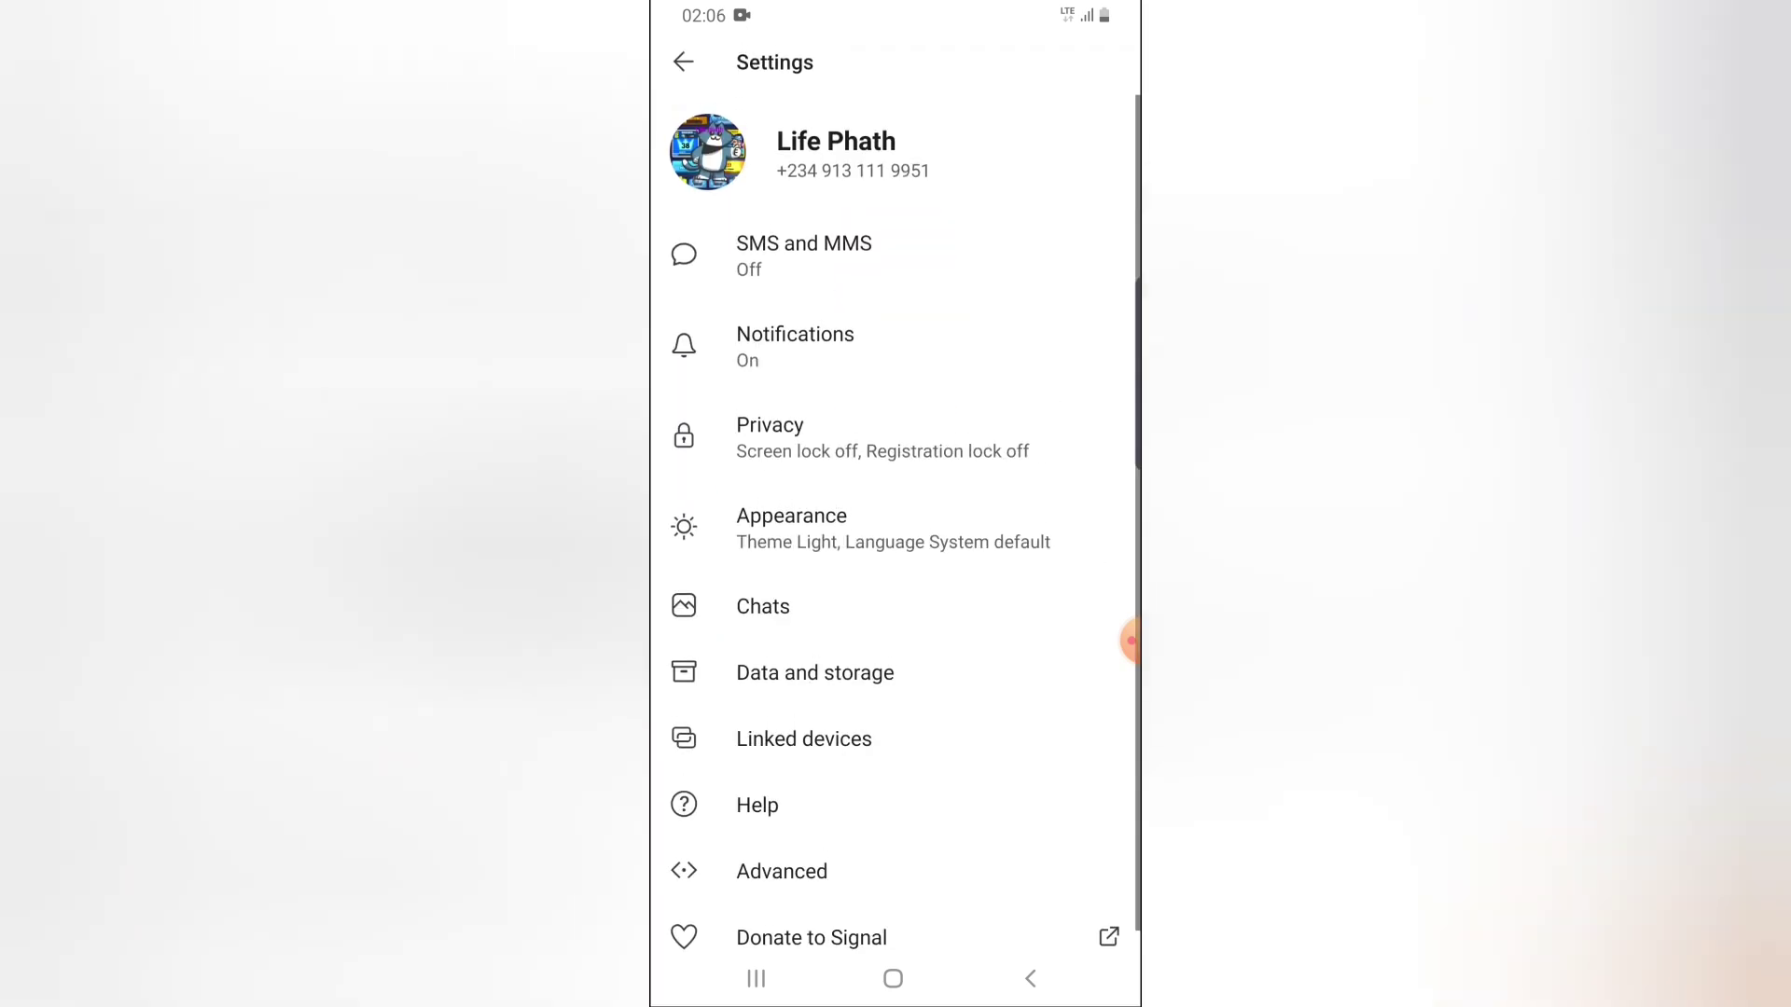
{"action": "key", "text": "Escape"}
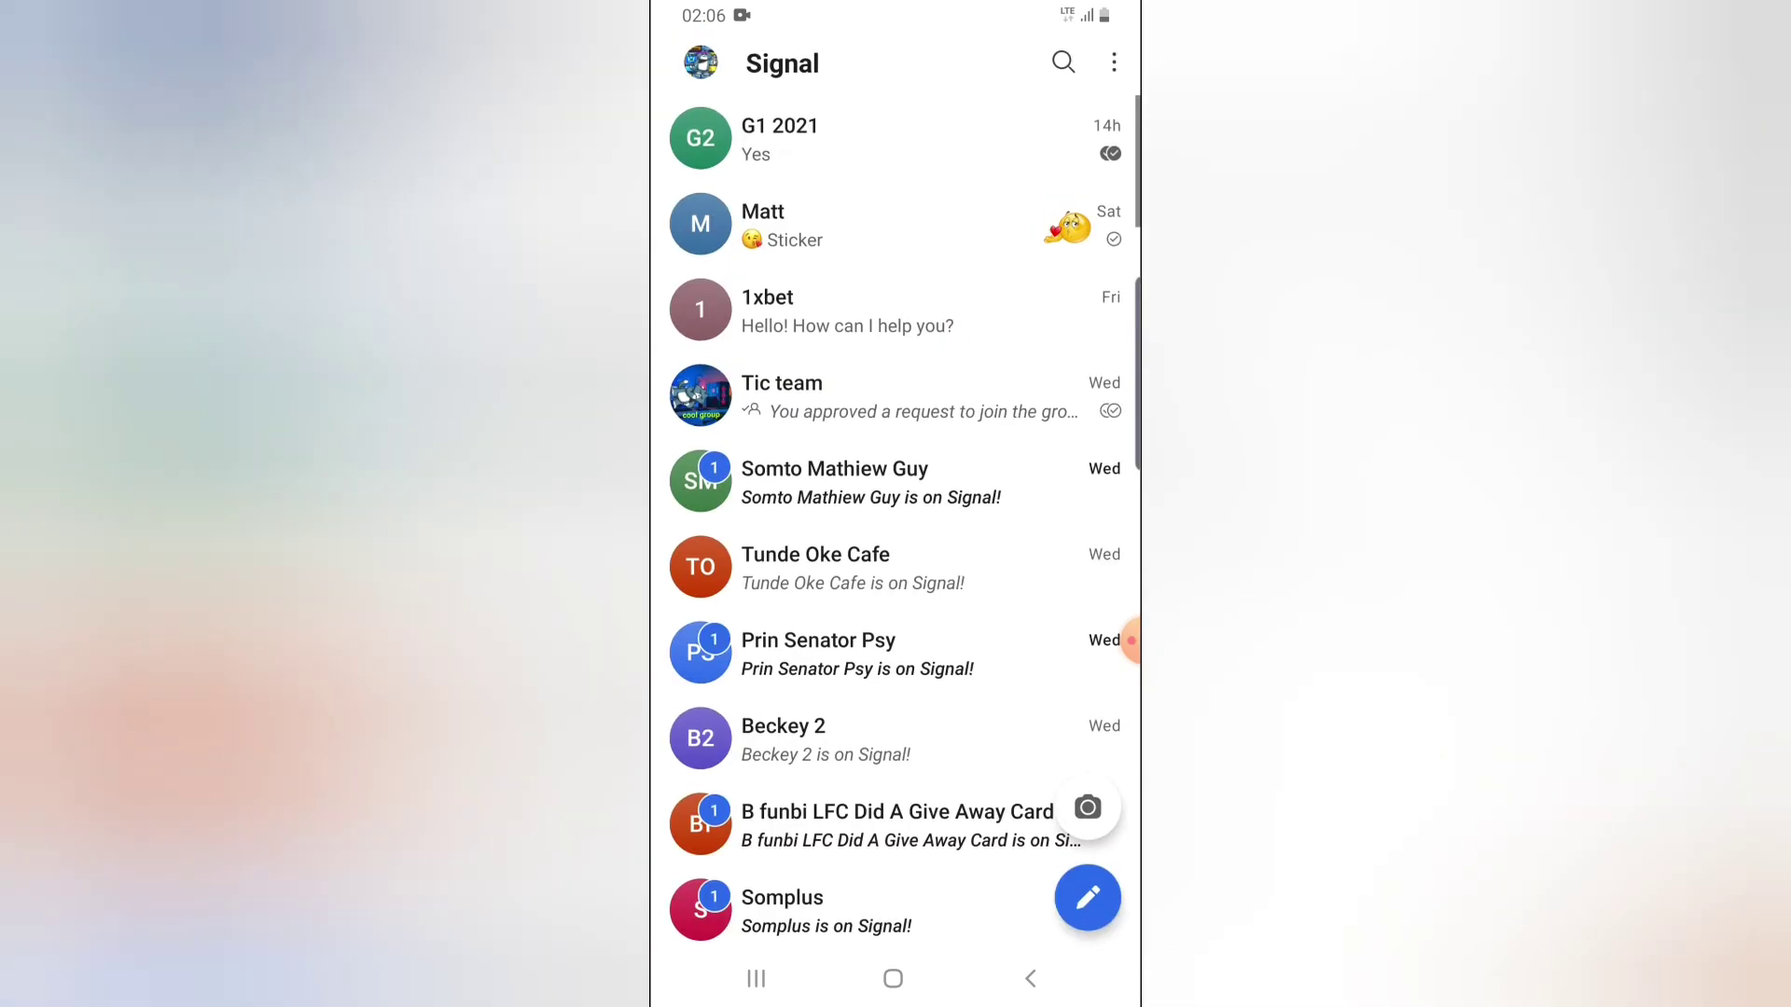